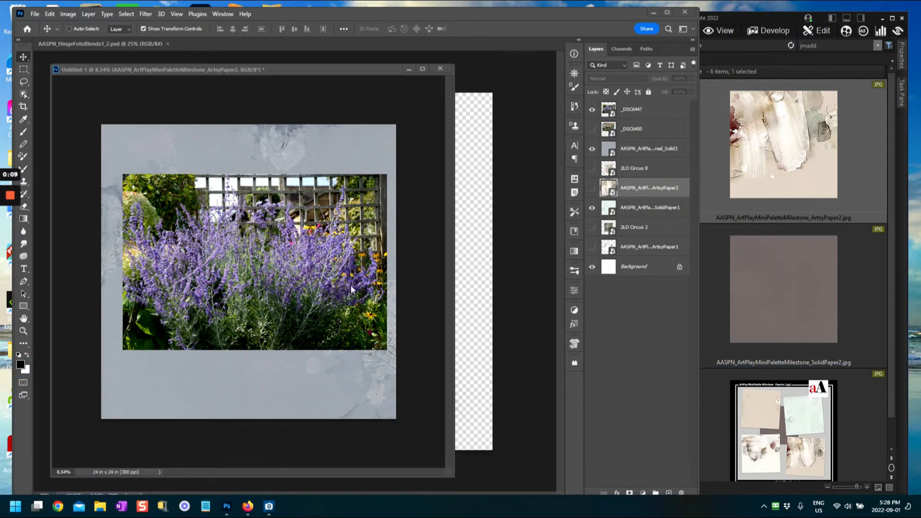
# Step: Hide the _DSC6447 lavender photo and the Solid3 and SolidPaper1 papers
pyautogui.moveTo(316, 69); pyautogui.dragTo(334, 70)
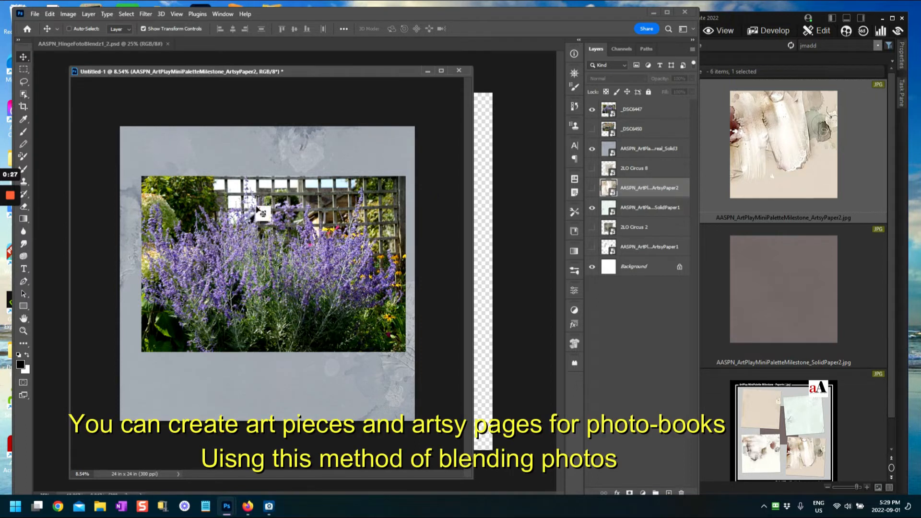
pyautogui.click(593, 109)
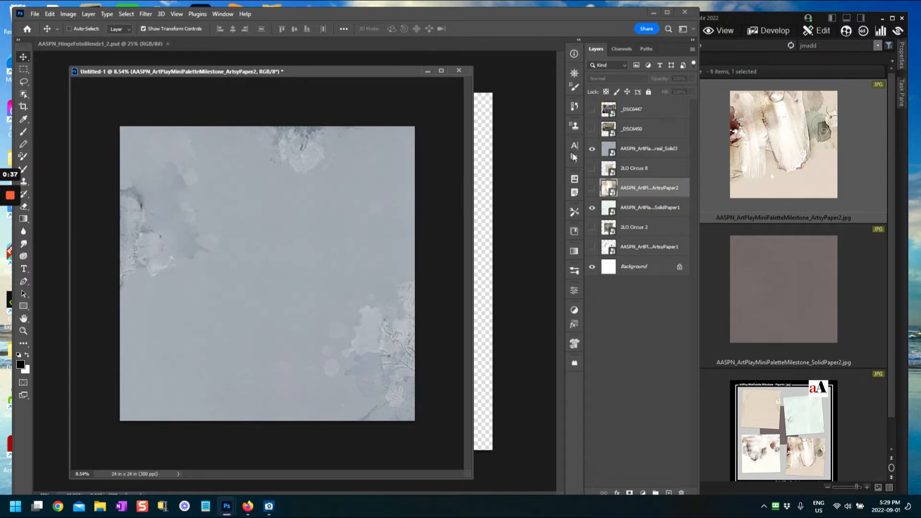
pyautogui.click(607, 154)
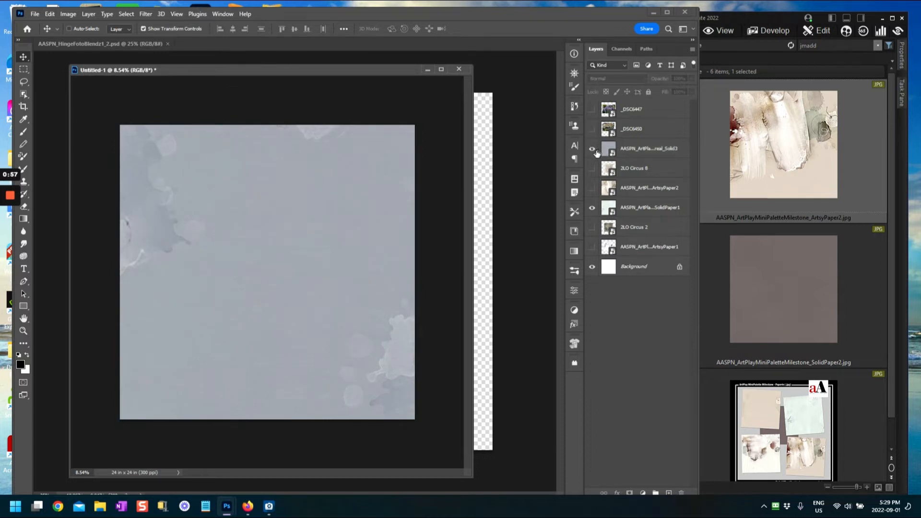
pyautogui.click(592, 149)
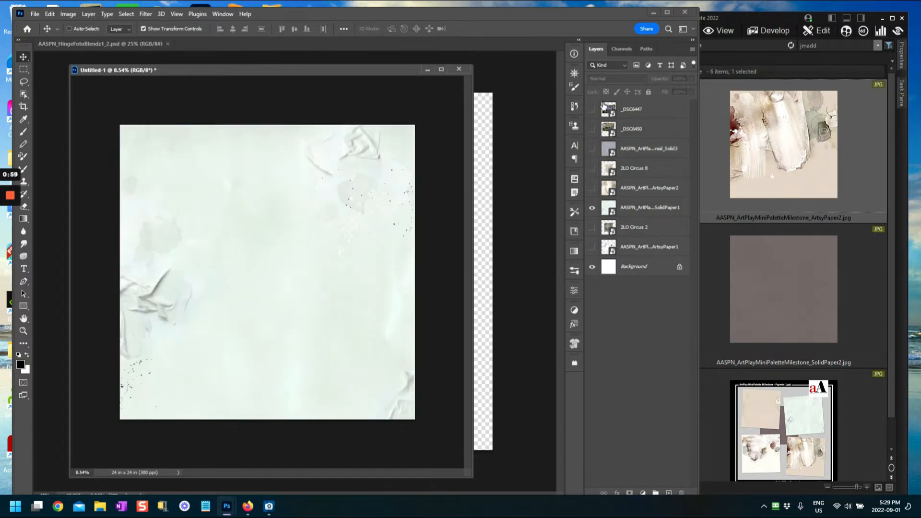
pyautogui.click(593, 208)
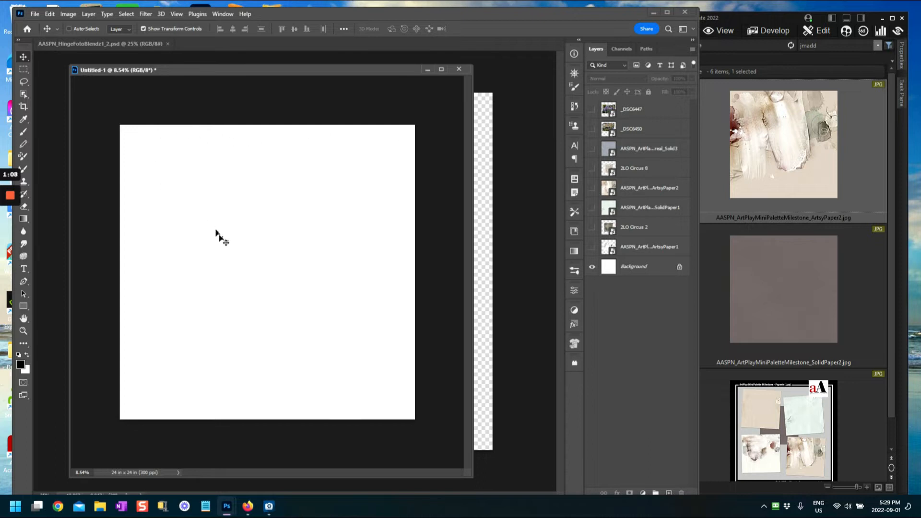
# Step: Show the ArtsyPaper1 paper, dismiss the no-layers-selected error, and select ArtsyPaper1
pyautogui.click(592, 247)
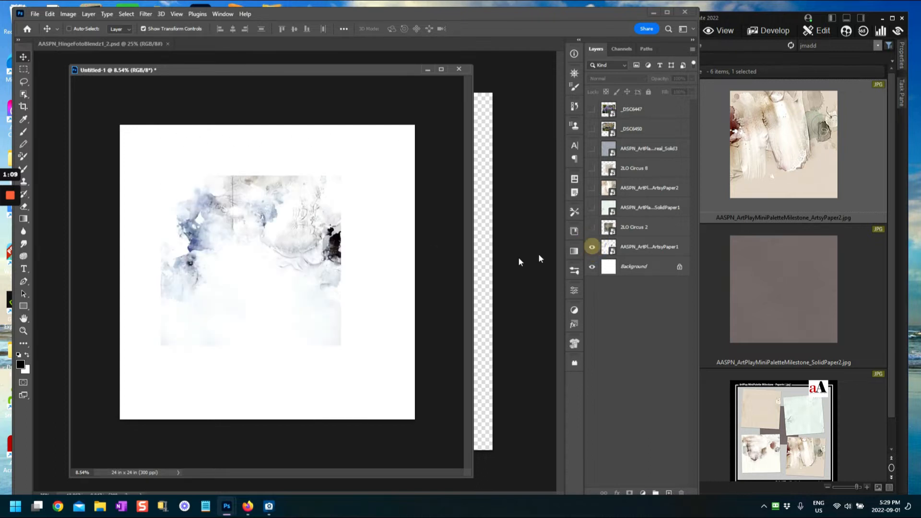
pyautogui.click(216, 214)
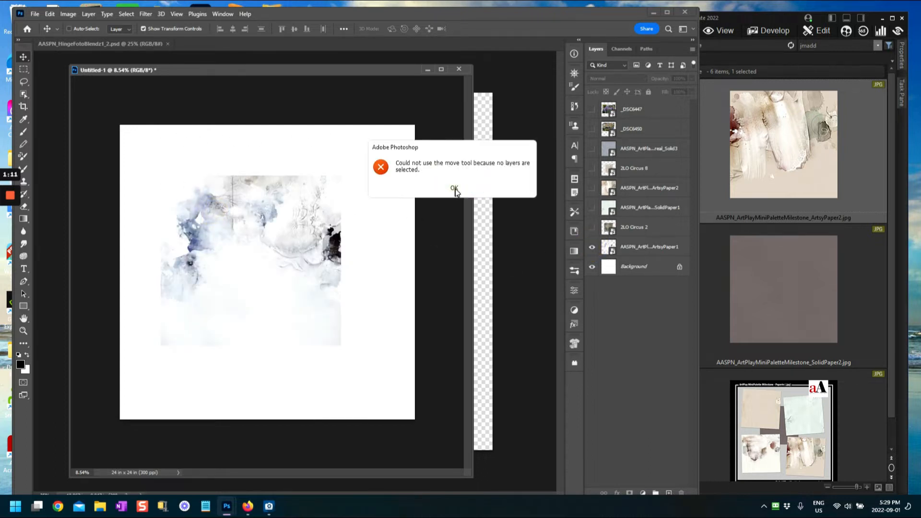
pyautogui.click(454, 188)
pyautogui.click(606, 247)
# Step: Free Transform ArtsyPaper1 to about 208% by 206% so it fills the canvas, then commit
pyautogui.hotkey('ctrl', 't')
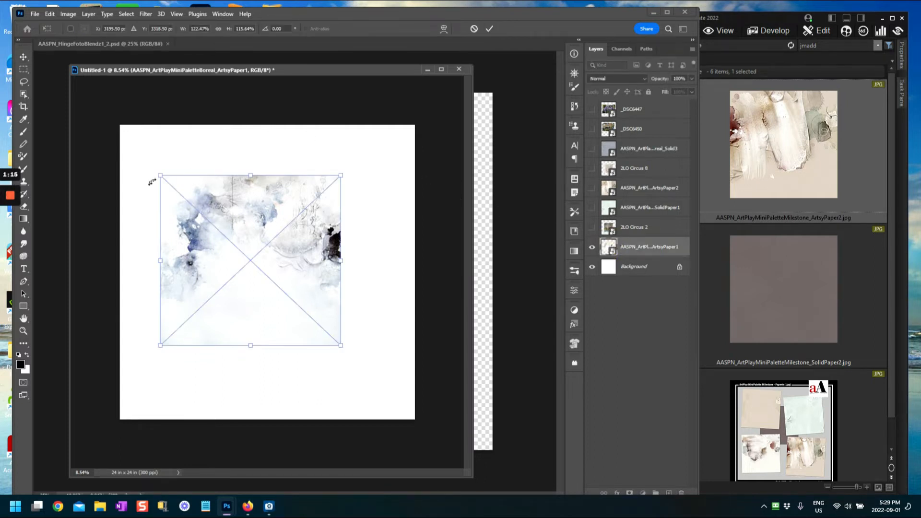
pyautogui.click(162, 175)
pyautogui.moveTo(158, 171); pyautogui.dragTo(115, 132)
pyautogui.moveTo(202, 192)
pyautogui.mouseDown()
pyautogui.moveTo(222, 187)
pyautogui.moveTo(207, 187)
pyautogui.mouseUp()
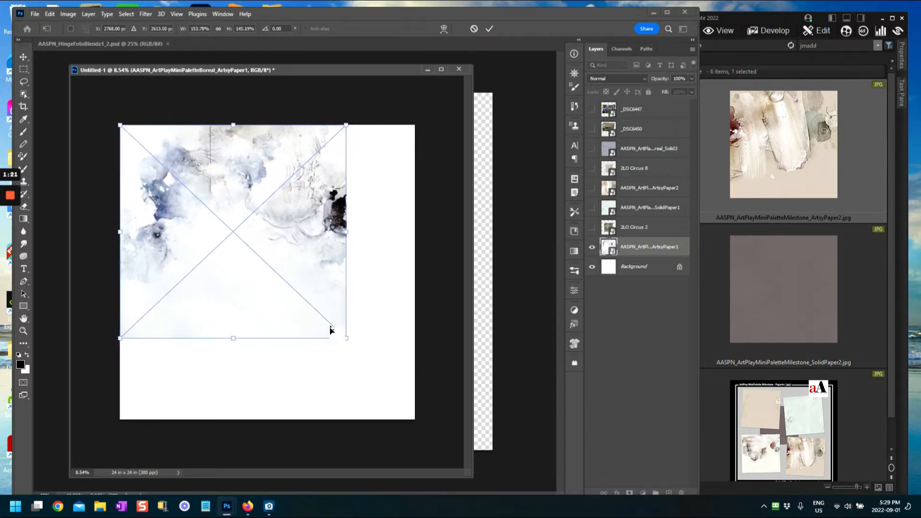
pyautogui.moveTo(346, 339); pyautogui.dragTo(386, 432)
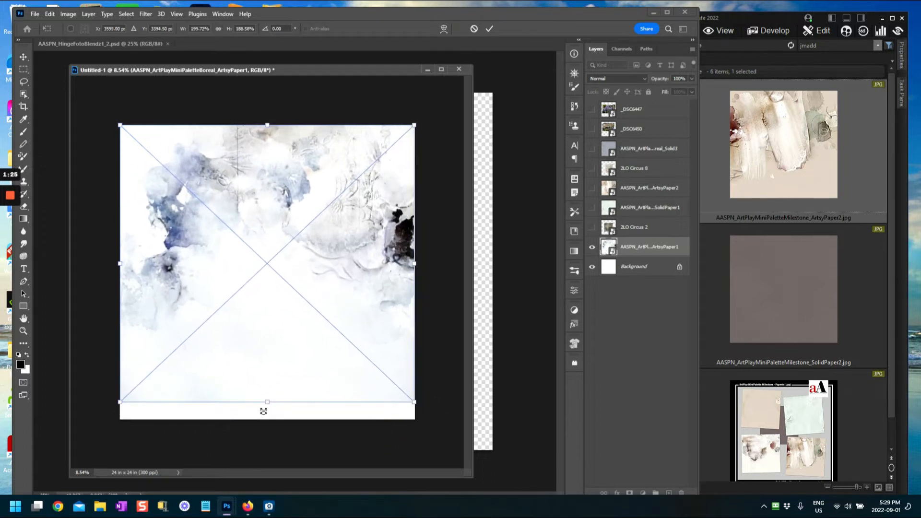
pyautogui.moveTo(268, 402); pyautogui.dragTo(267, 420)
pyautogui.moveTo(326, 297)
pyautogui.mouseDown()
pyautogui.moveTo(329, 312)
pyautogui.moveTo(330, 305)
pyautogui.mouseUp()
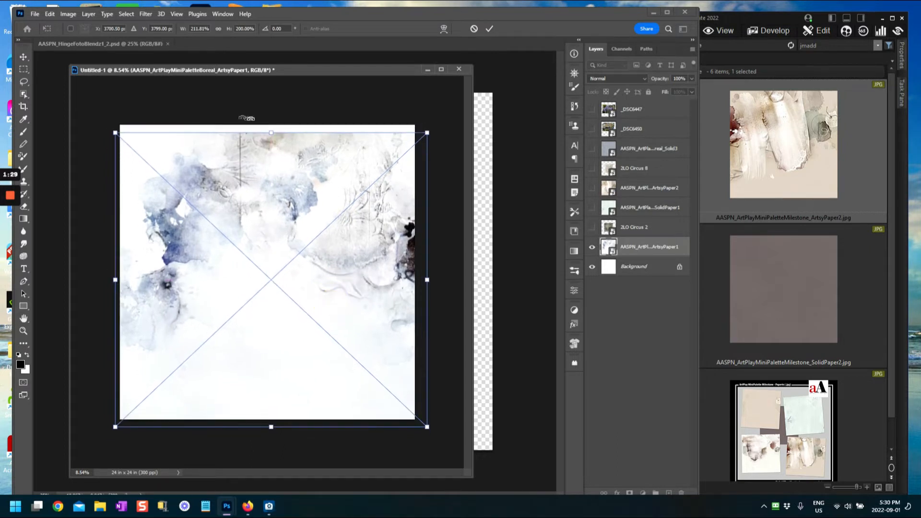
pyautogui.moveTo(276, 133); pyautogui.dragTo(272, 120)
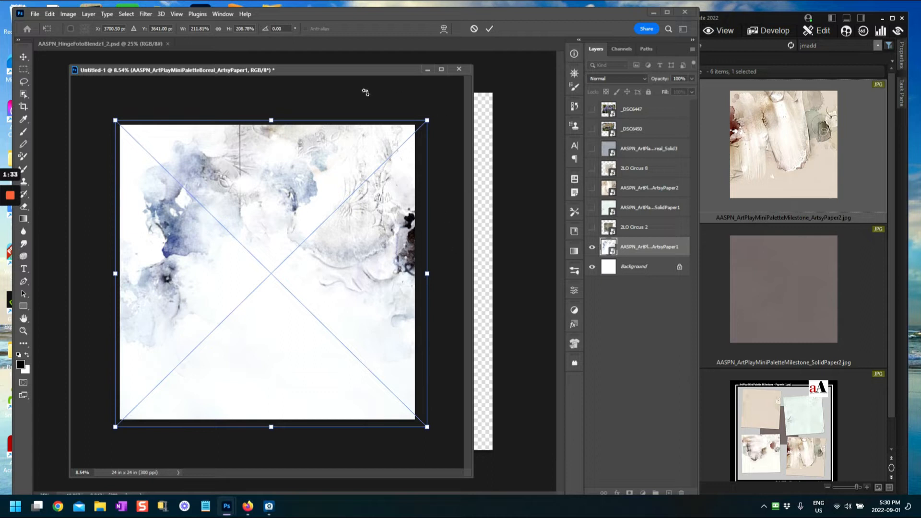
pyautogui.moveTo(428, 274); pyautogui.dragTo(422, 274)
pyautogui.moveTo(117, 275); pyautogui.dragTo(117, 275)
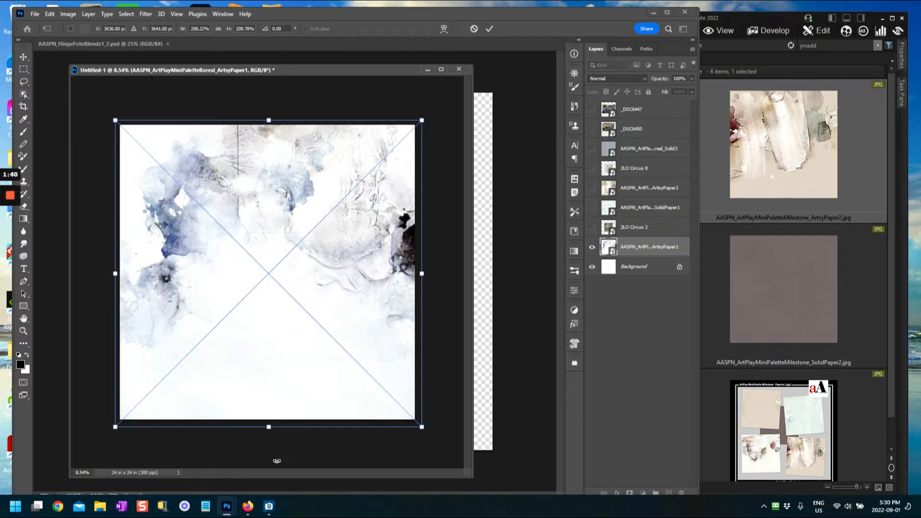
pyautogui.moveTo(269, 426); pyautogui.dragTo(268, 424)
pyautogui.click(490, 29)
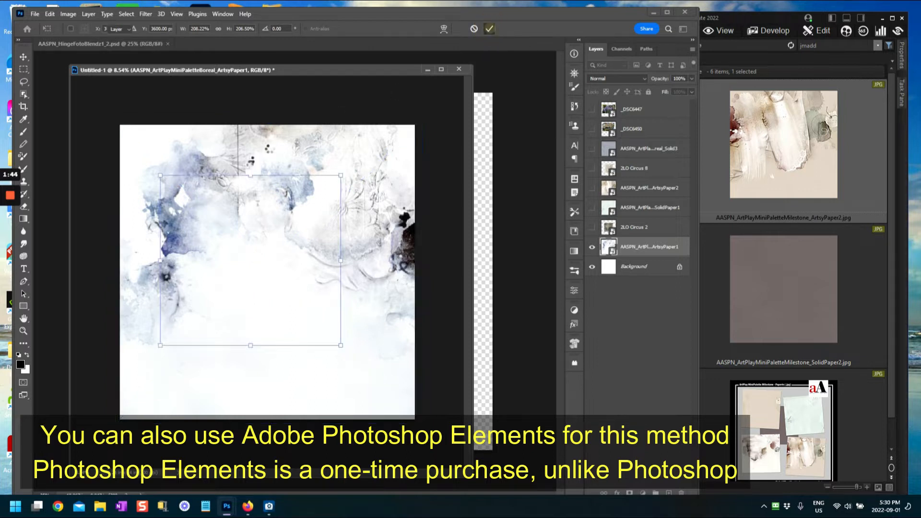
# Step: Briefly preview the Circus 2 texture, then turn the SolidPaper1 paper back on
pyautogui.click(591, 227)
pyautogui.click(592, 228)
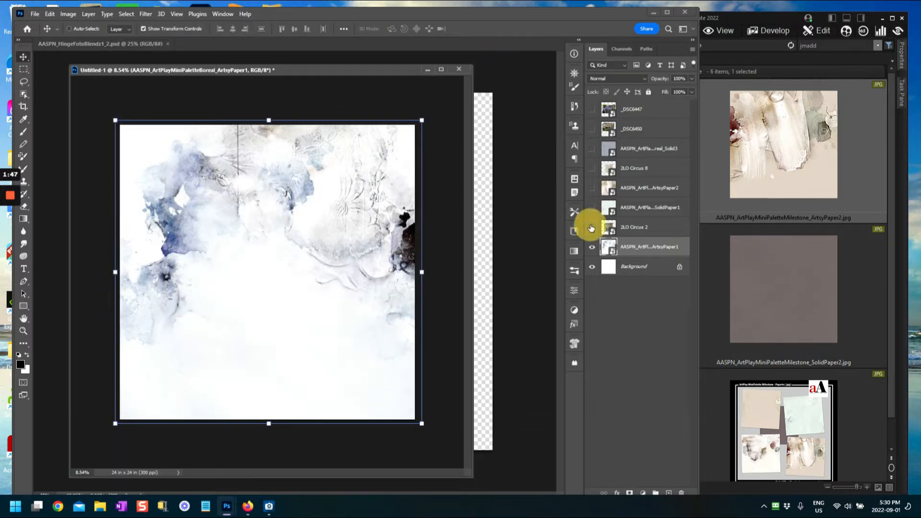
pyautogui.click(608, 208)
pyautogui.click(594, 208)
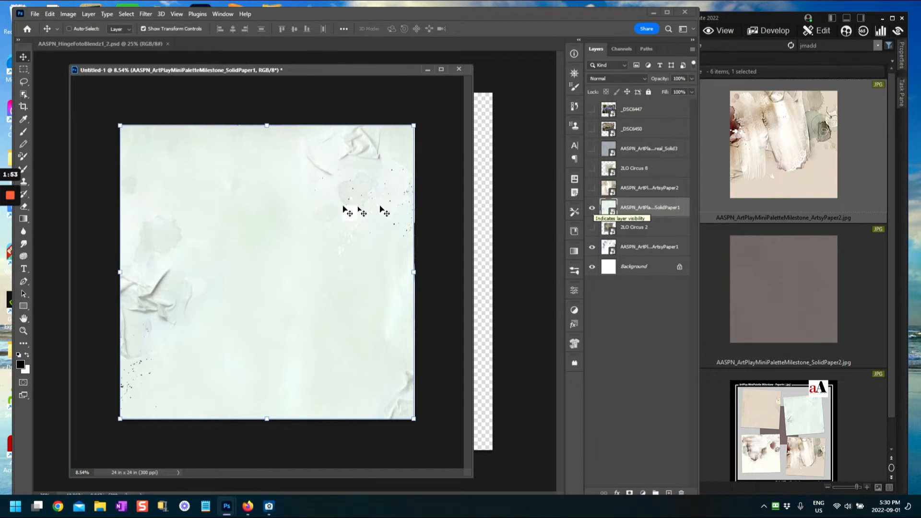
pyautogui.scroll(2, 318, 236)
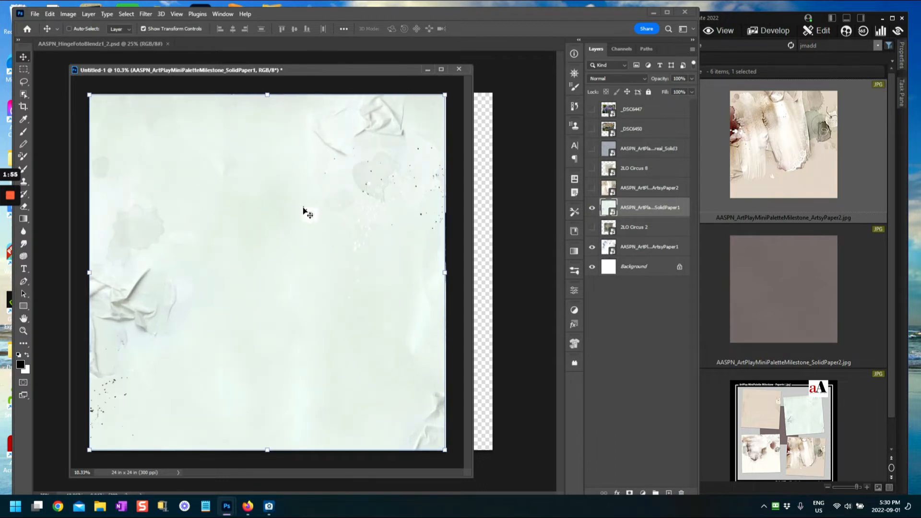
pyautogui.click(593, 208)
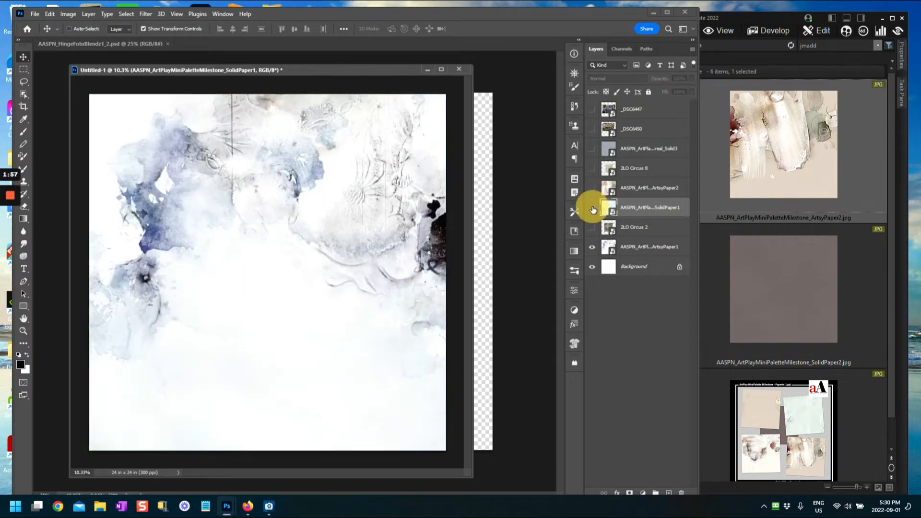
pyautogui.click(592, 208)
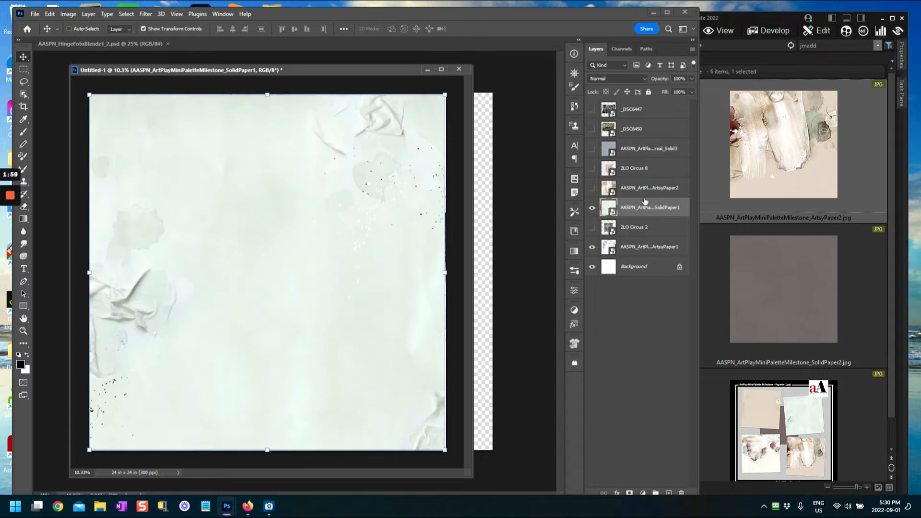
# Step: Show the beige ArtsyPaper2 paper and widen SolidPaper1 slightly, applying the transform
pyautogui.click(593, 188)
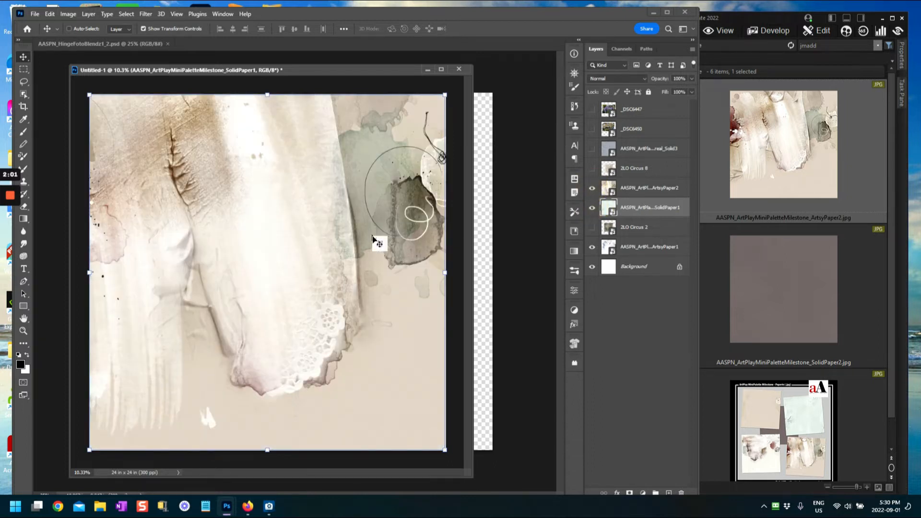
pyautogui.scroll(-2, 400, 253)
pyautogui.scroll(2, 399, 254)
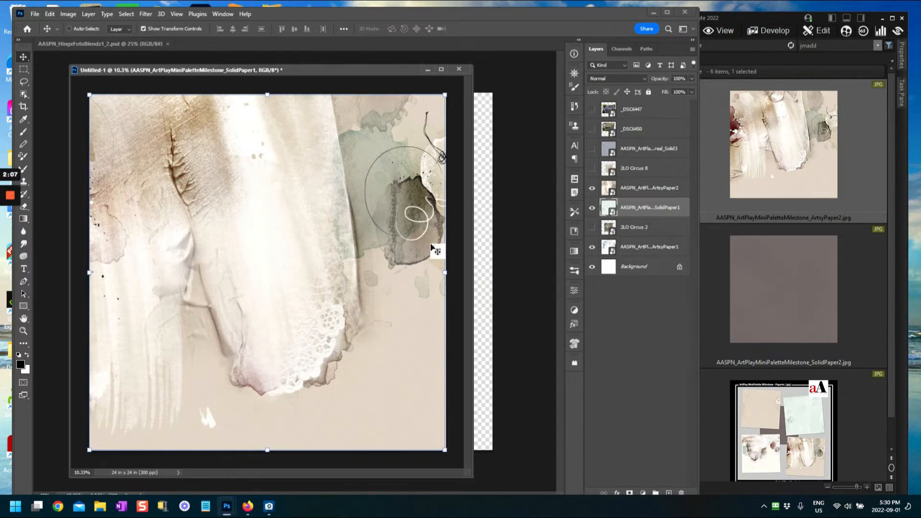
pyautogui.moveTo(443, 274); pyautogui.dragTo(446, 271)
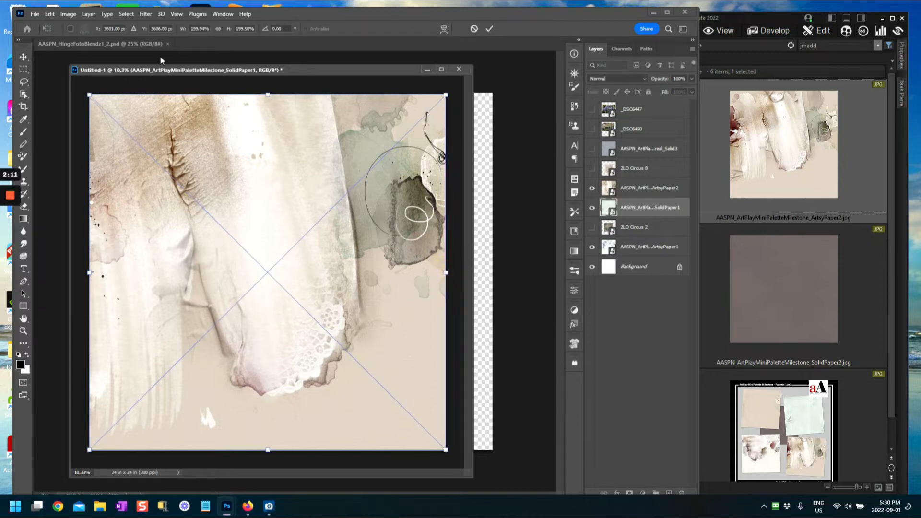
pyautogui.click(490, 29)
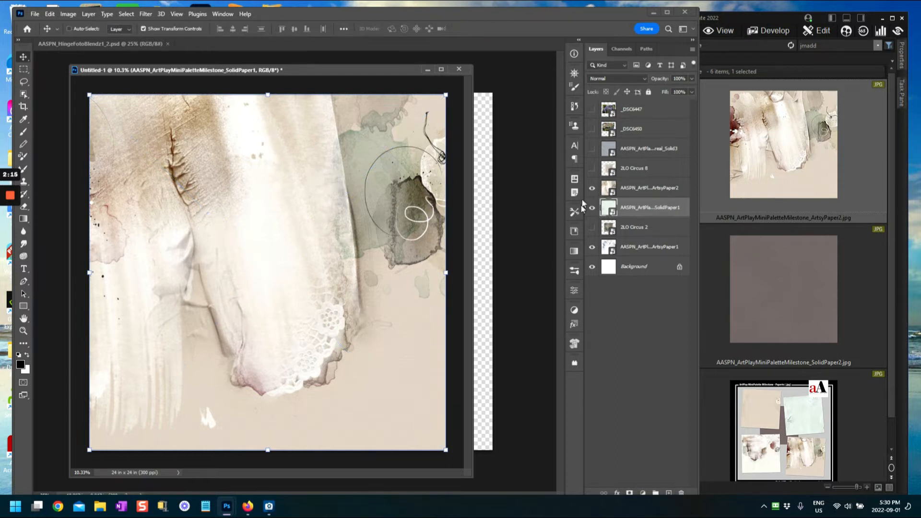
pyautogui.click(591, 188)
pyautogui.moveTo(379, 70)
pyautogui.mouseDown()
pyautogui.moveTo(390, 70)
pyautogui.moveTo(376, 71)
pyautogui.mouseUp()
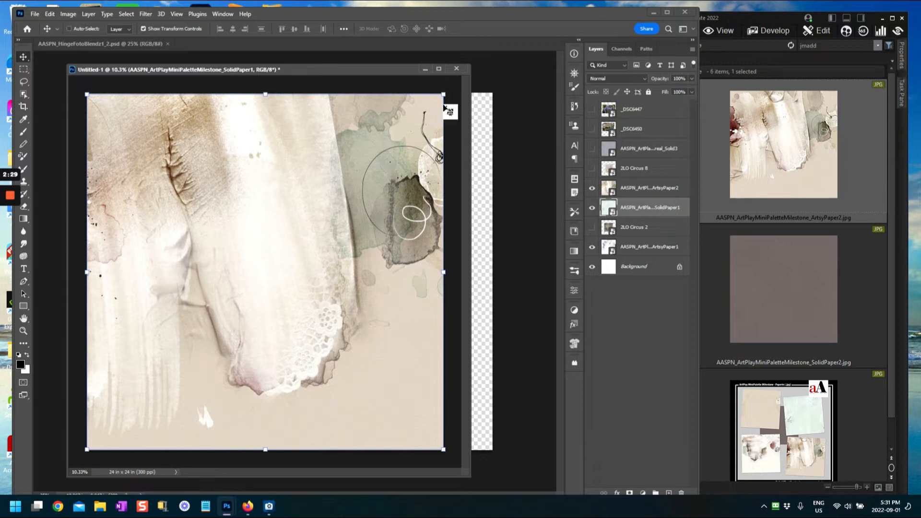
# Step: Minimize Untitled-1 to reveal the AASPN_HingeFotoBlendz1_2.psd template and drag a layer toward the page
pyautogui.click(424, 71)
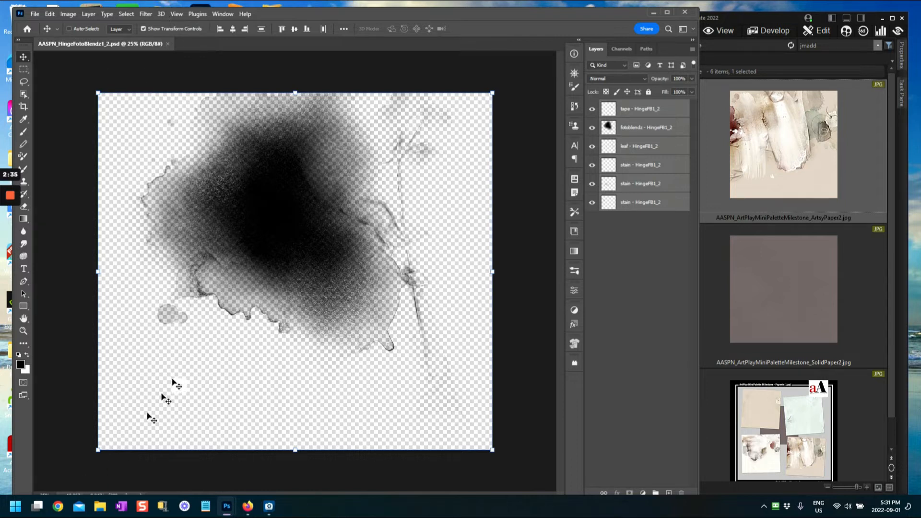
pyautogui.moveTo(475, 15); pyautogui.dragTo(476, 8)
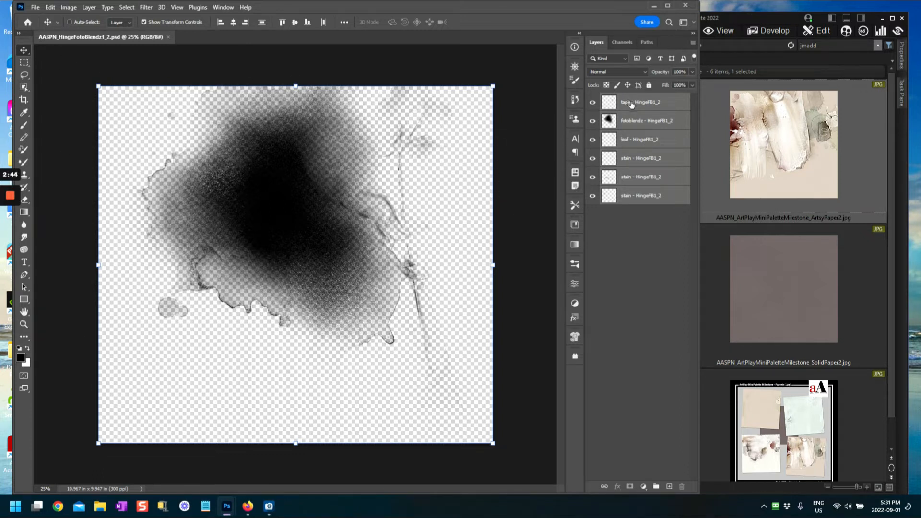
pyautogui.moveTo(632, 99); pyautogui.dragTo(269, 284)
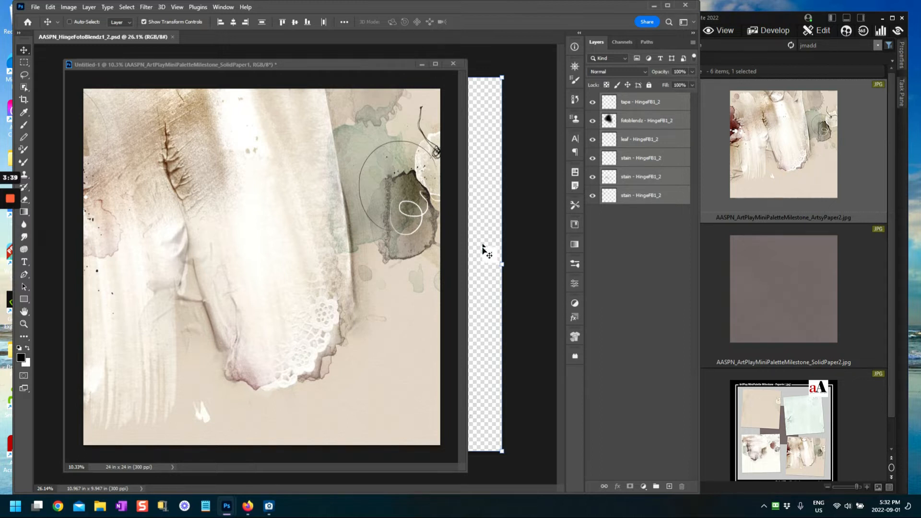
# Step: Reposition the Untitled-1 window near the top and make the HingeFotoBlendz1_2 template active
pyautogui.moveTo(381, 66); pyautogui.dragTo(417, 212)
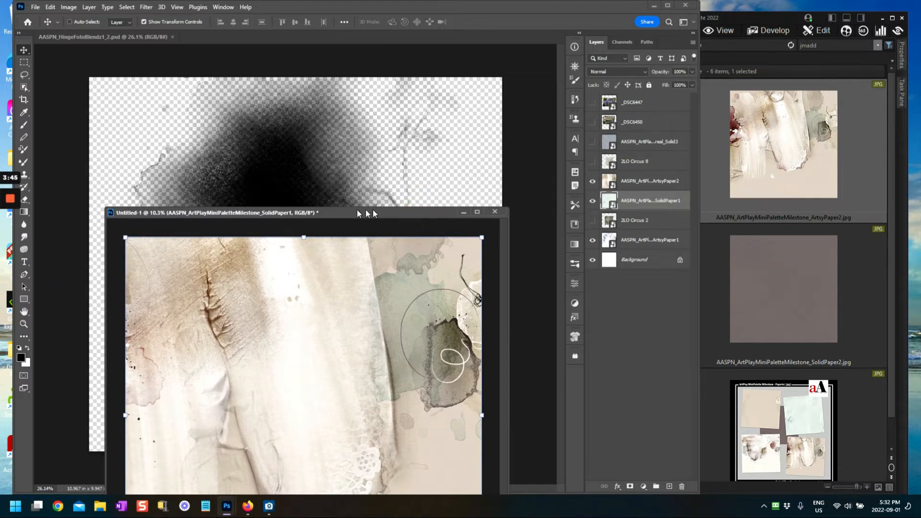
pyautogui.moveTo(403, 211); pyautogui.dragTo(377, 70)
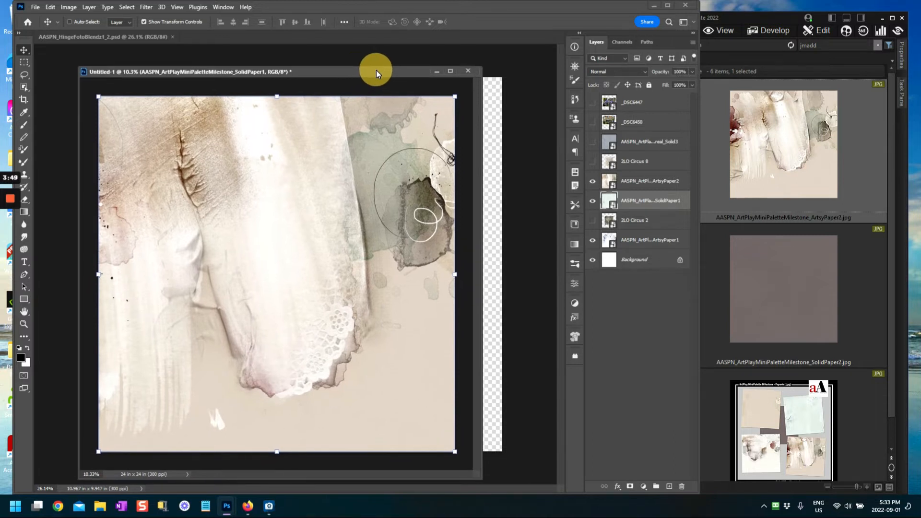
pyautogui.click(498, 134)
pyautogui.moveTo(716, 150); pyautogui.dragTo(459, 131)
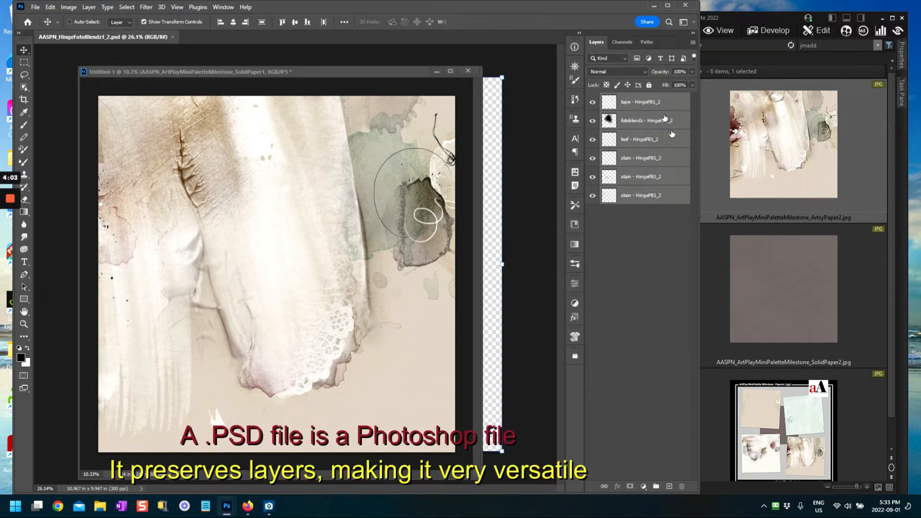
# Step: Use Group from Layers to put the tape, fotoblendz, leaf and three stain layers into 'Mask'
pyautogui.rightClick(633, 99)
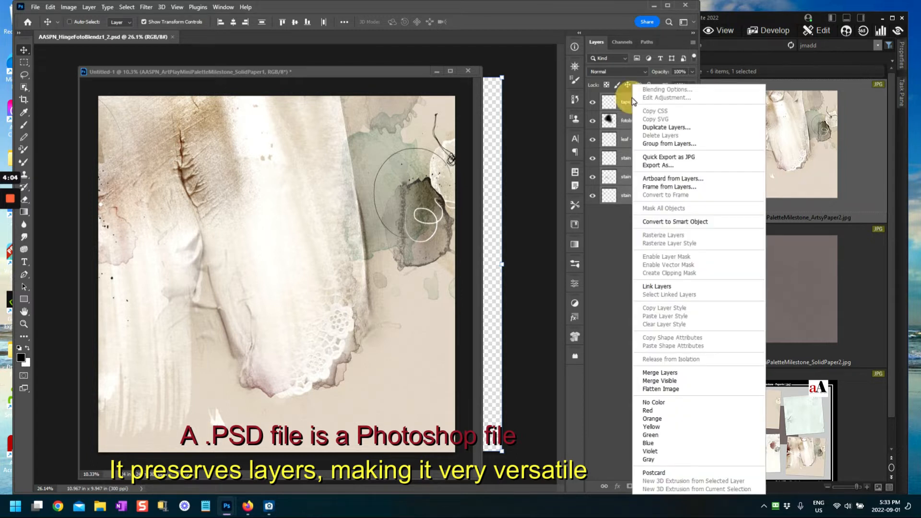
pyautogui.click(660, 144)
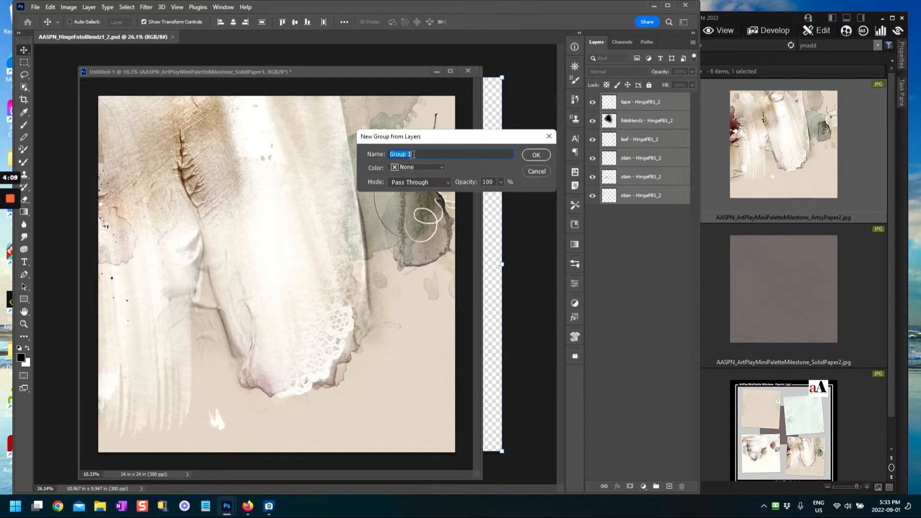
pyautogui.moveTo(410, 156); pyautogui.dragTo(390, 154)
pyautogui.click(536, 155)
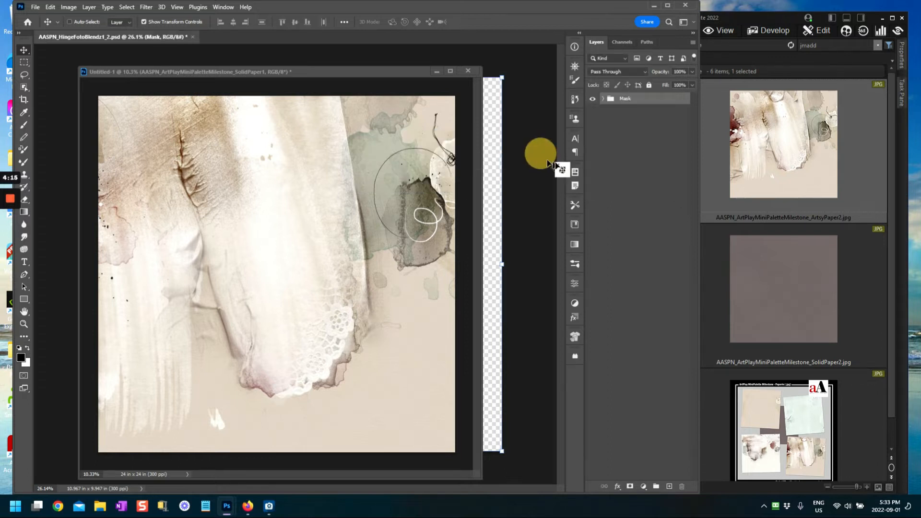
pyautogui.click(604, 99)
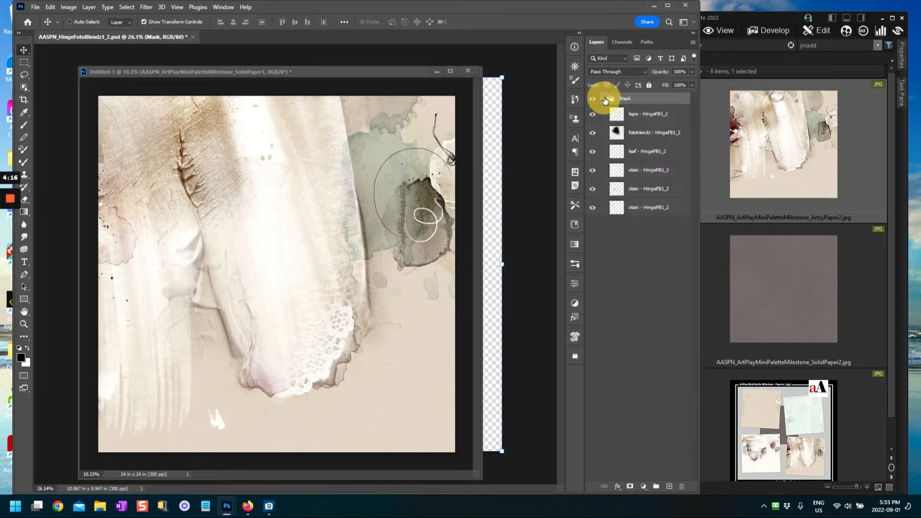
pyautogui.click(604, 99)
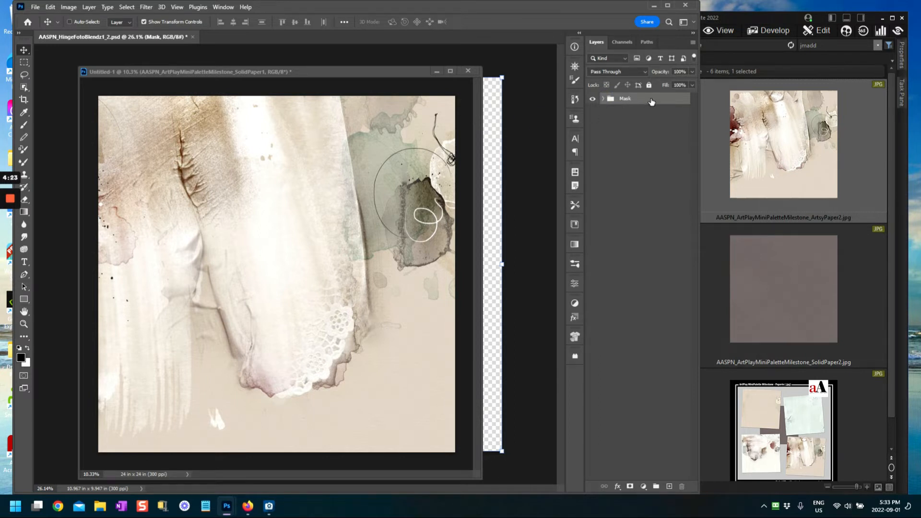
# Step: Copy the Mask group into the 24×24 page, enlarge it to about 116%, and place it above ArtsyPaper2
pyautogui.moveTo(651, 101); pyautogui.dragTo(319, 240)
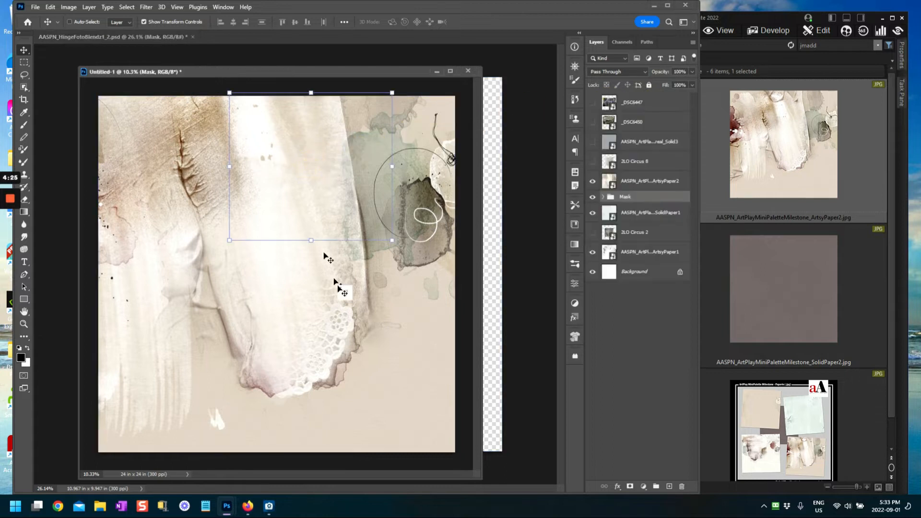
pyautogui.moveTo(324, 190); pyautogui.dragTo(321, 294)
pyautogui.click(385, 206)
pyautogui.moveTo(385, 207); pyautogui.dragTo(409, 184)
pyautogui.moveTo(290, 280); pyautogui.dragTo(273, 256)
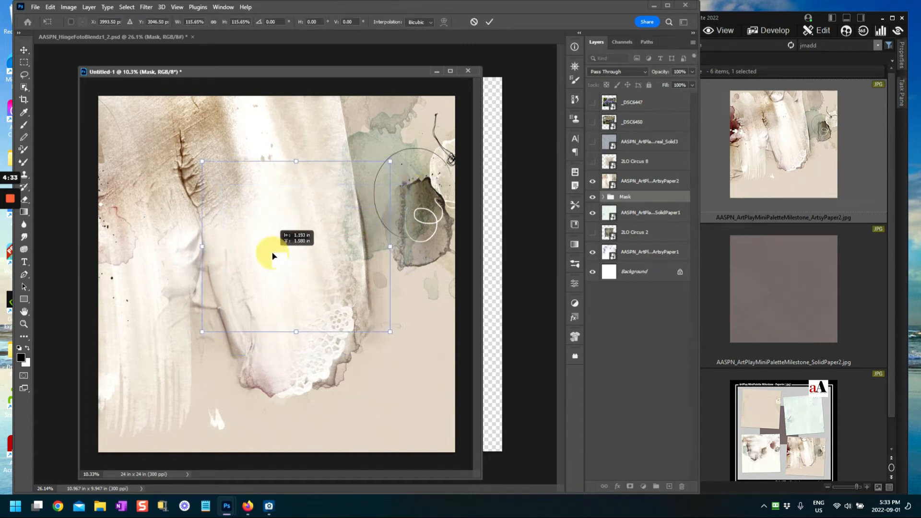
pyautogui.moveTo(648, 198); pyautogui.dragTo(644, 171)
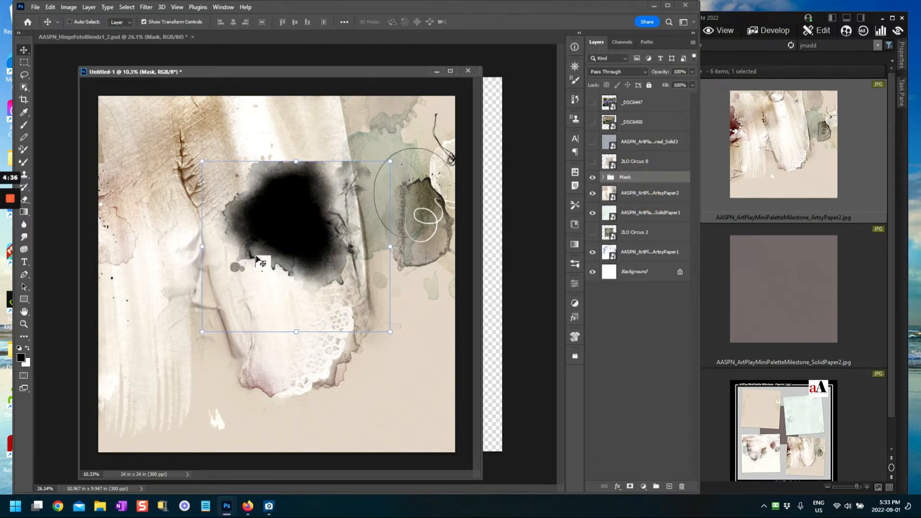
# Step: Move, rotate a quarter turn, and enlarge the mask blob to about 149%
pyautogui.moveTo(326, 241); pyautogui.dragTo(299, 168)
pyautogui.click(187, 260)
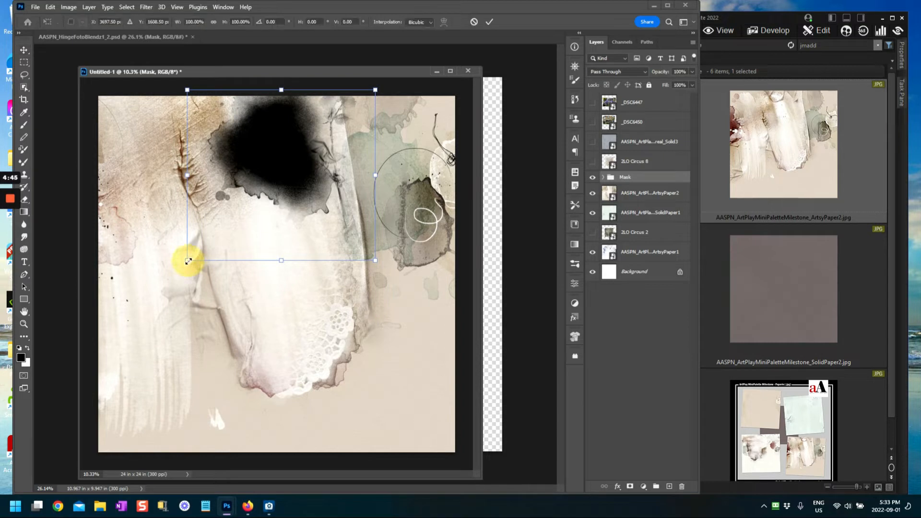
pyautogui.moveTo(188, 260); pyautogui.dragTo(139, 304)
pyautogui.moveTo(373, 301); pyautogui.dragTo(384, 312)
pyautogui.moveTo(271, 172); pyautogui.dragTo(268, 207)
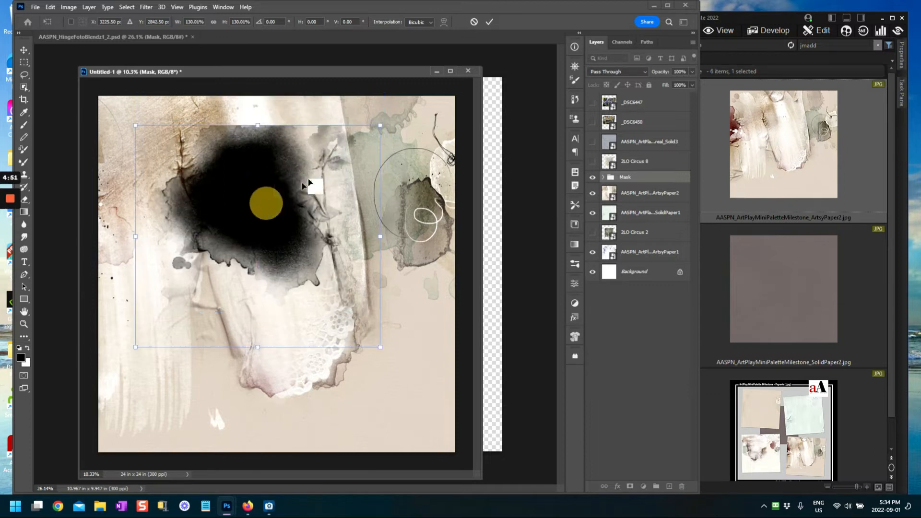
pyautogui.moveTo(386, 116); pyautogui.dragTo(395, 386)
pyautogui.moveTo(301, 219); pyautogui.dragTo(394, 233)
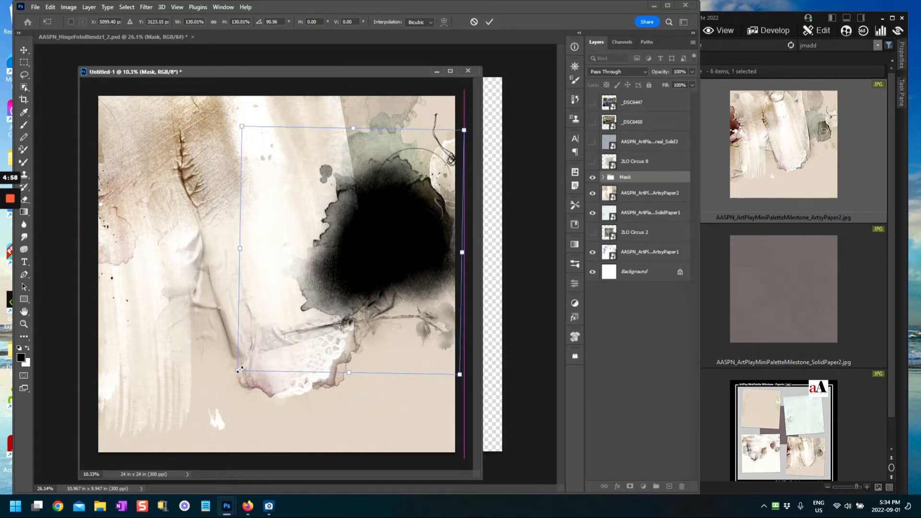
pyautogui.moveTo(237, 371); pyautogui.dragTo(205, 406)
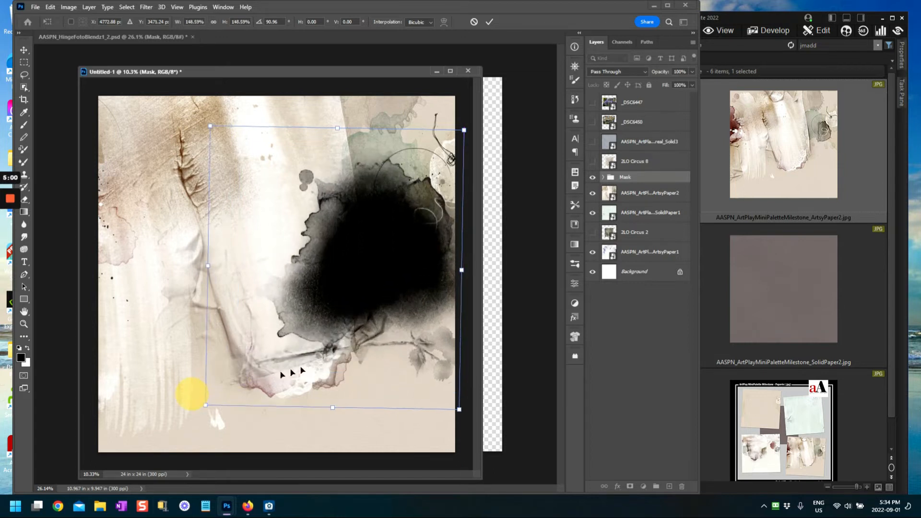
pyautogui.moveTo(211, 118); pyautogui.dragTo(210, 120)
pyautogui.moveTo(387, 274); pyautogui.dragTo(372, 251)
# Step: Undo the rotation, resize the mask blob to about 143% over the upper-left, and apply
pyautogui.moveTo(272, 164); pyautogui.dragTo(288, 174)
pyautogui.moveTo(206, 406); pyautogui.dragTo(236, 370)
pyautogui.moveTo(349, 249); pyautogui.dragTo(258, 236)
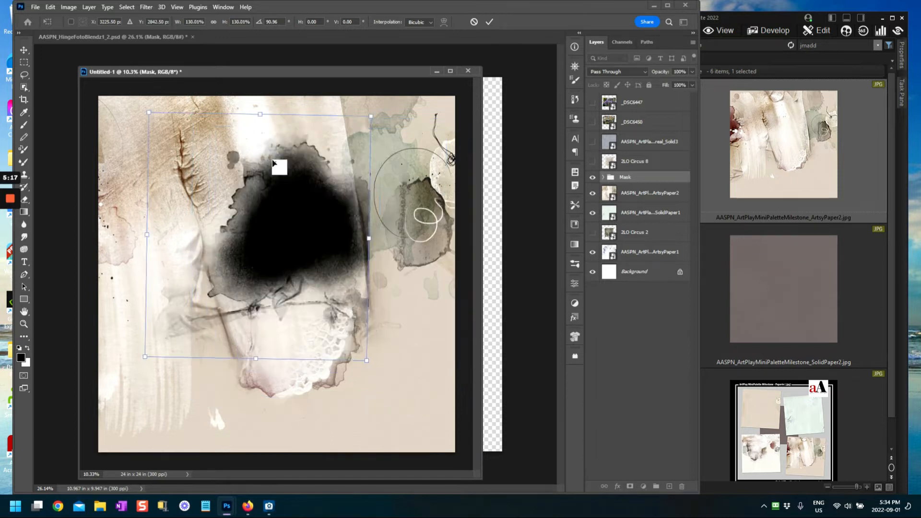
pyautogui.hotkey('ctrl', 'z')
pyautogui.moveTo(274, 163); pyautogui.dragTo(274, 144)
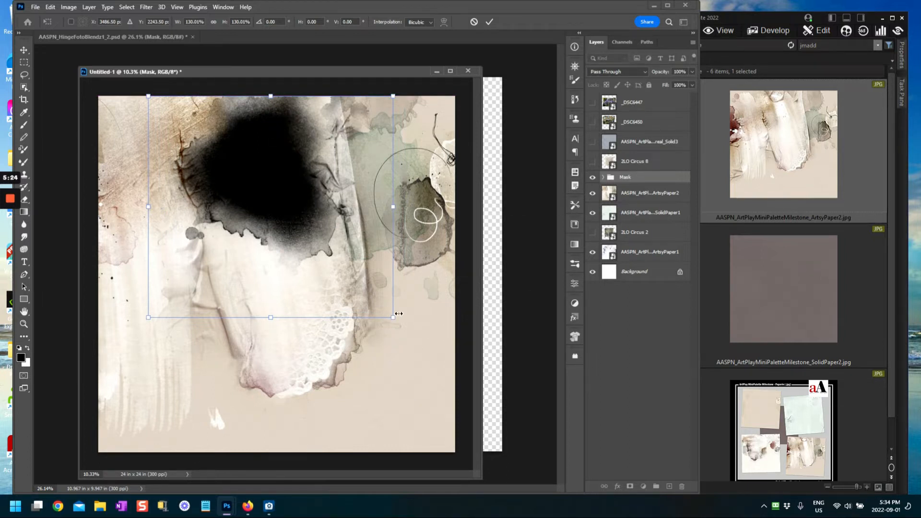
pyautogui.moveTo(393, 317); pyautogui.dragTo(415, 340)
pyautogui.moveTo(285, 207); pyautogui.dragTo(282, 195)
pyautogui.click(489, 25)
pyautogui.click(615, 363)
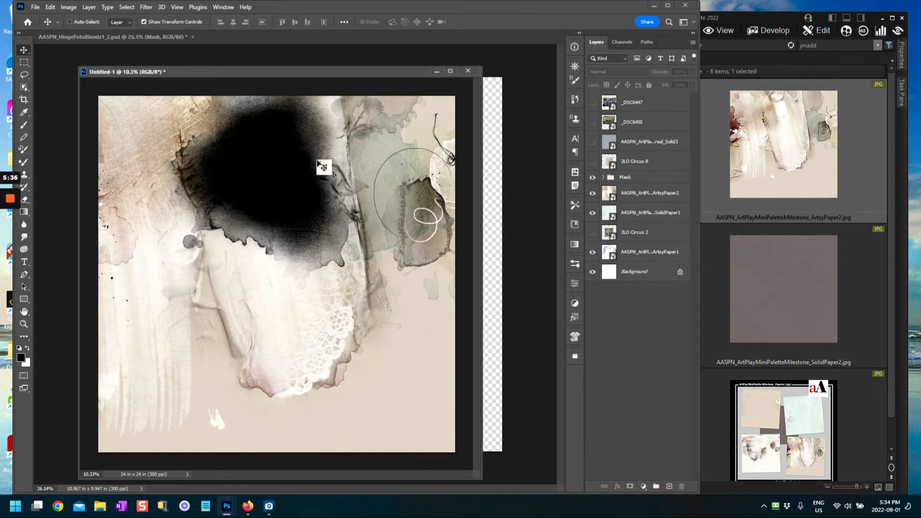
# Step: Switch to the AASPN_HingeFotoBlendz1_2.psd template and close it, triggering the save prompt
pyautogui.moveTo(336, 73); pyautogui.dragTo(332, 69)
pyautogui.moveTo(499, 158); pyautogui.dragTo(130, 53)
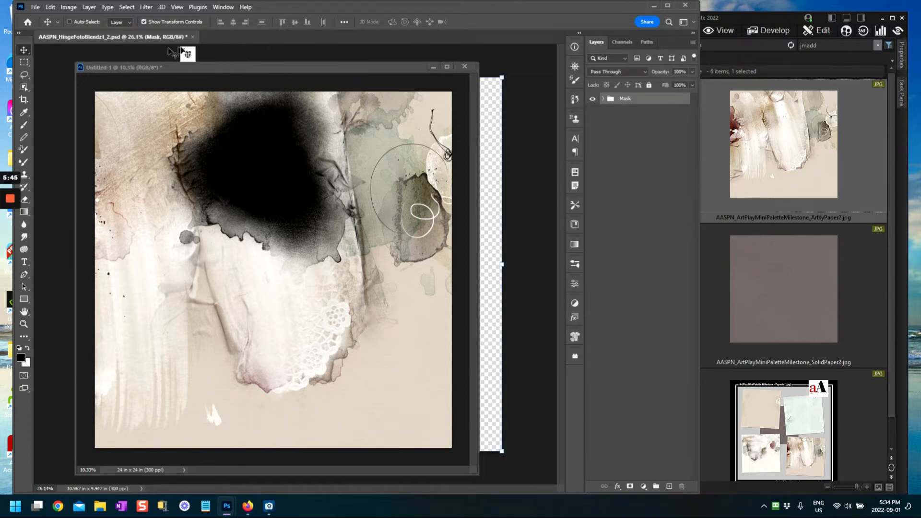
pyautogui.click(193, 36)
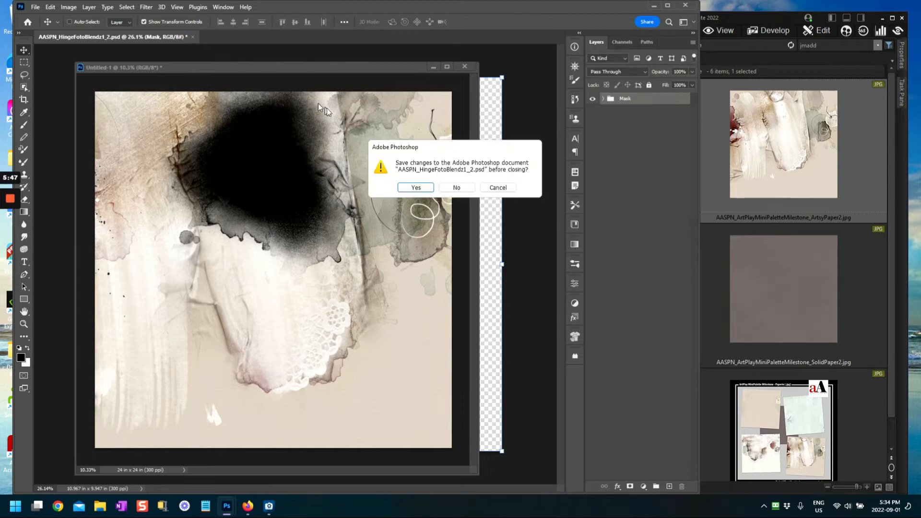
# Step: Close the template without saving, then expand the page's Mask group and select fotoblendz
pyautogui.click(457, 188)
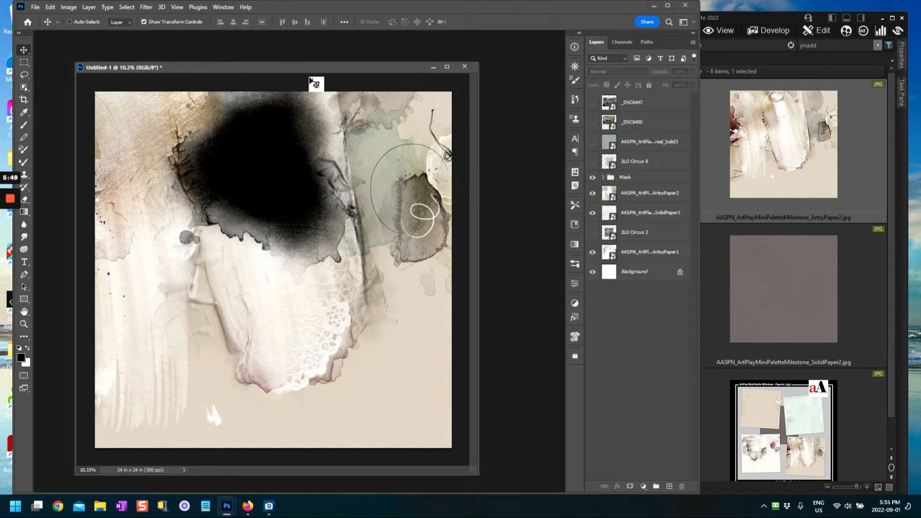
pyautogui.moveTo(315, 68); pyautogui.dragTo(316, 57)
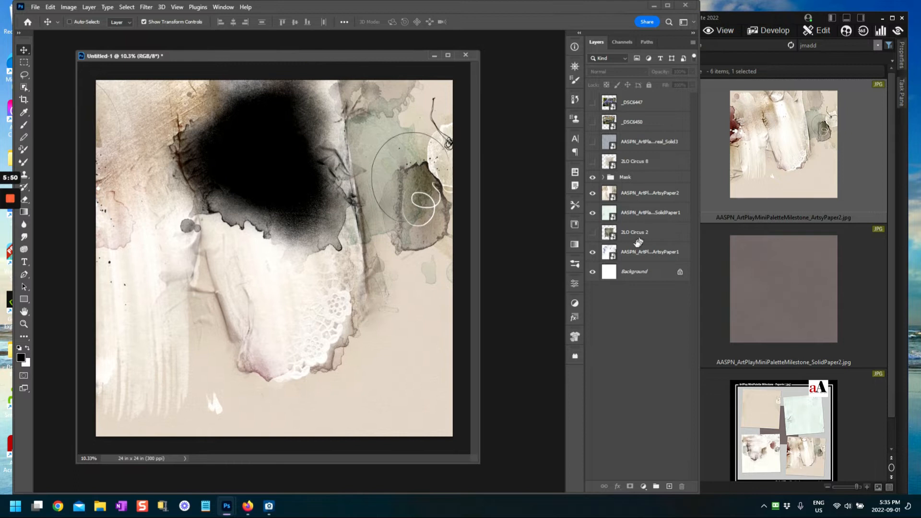
pyautogui.click(604, 177)
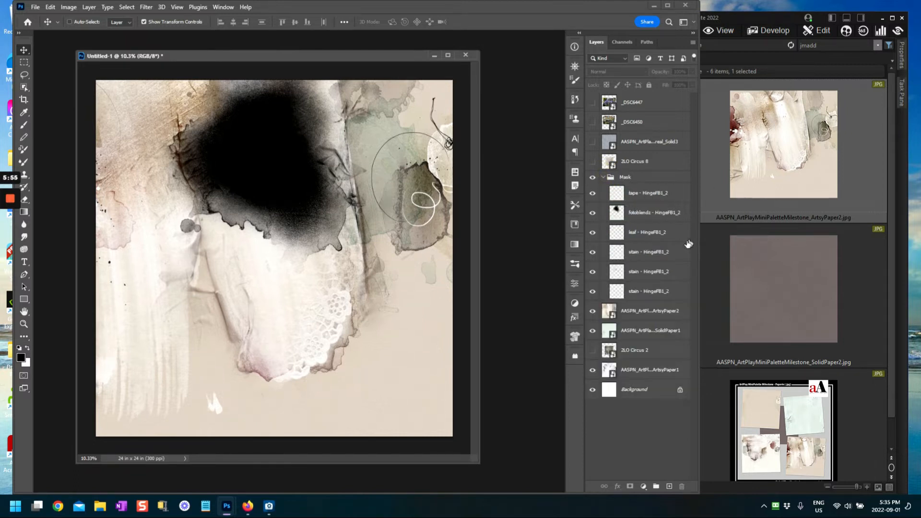
pyautogui.click(623, 214)
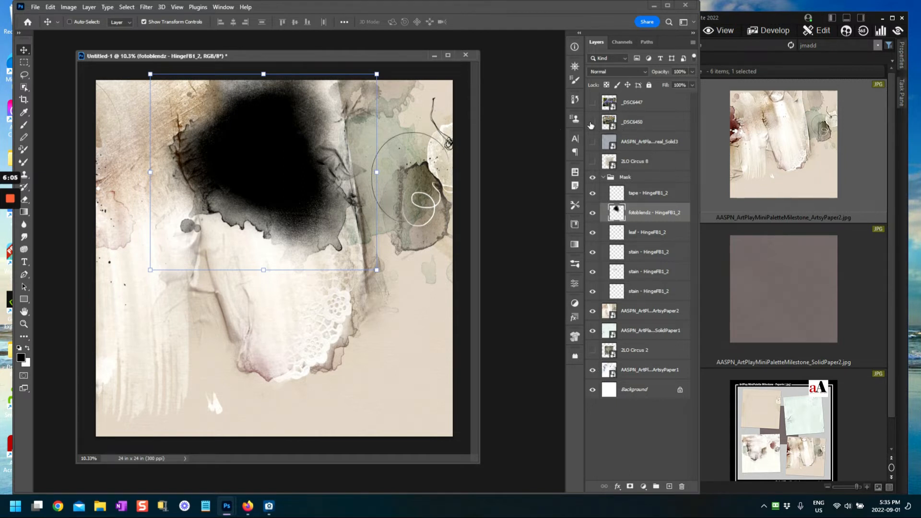
# Step: Show the lavender and house photos and nudge the fotoblendz mask slightly right
pyautogui.click(592, 122)
pyautogui.click(592, 123)
pyautogui.click(592, 103)
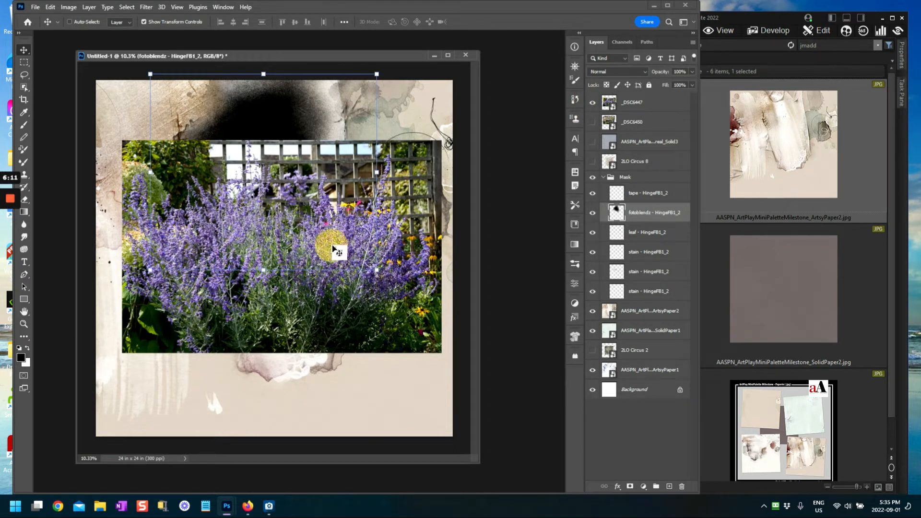
pyautogui.click(593, 122)
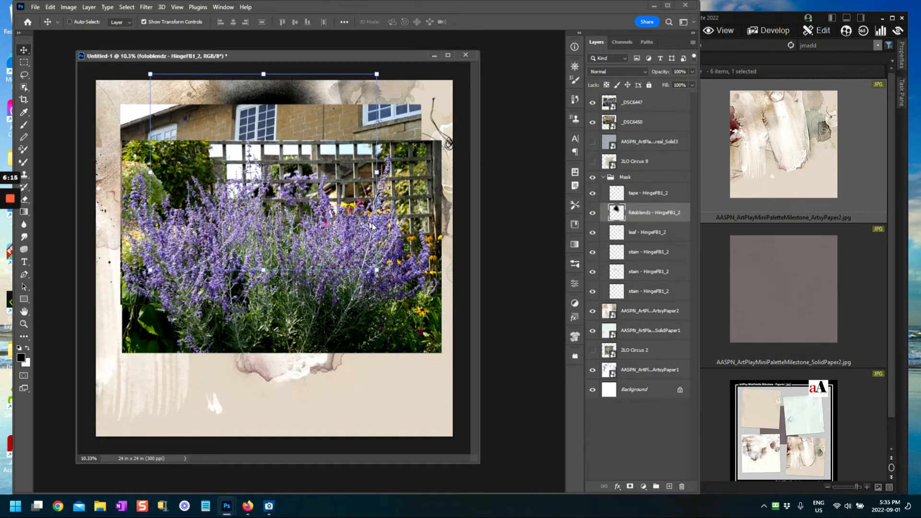
pyautogui.moveTo(335, 176); pyautogui.dragTo(347, 176)
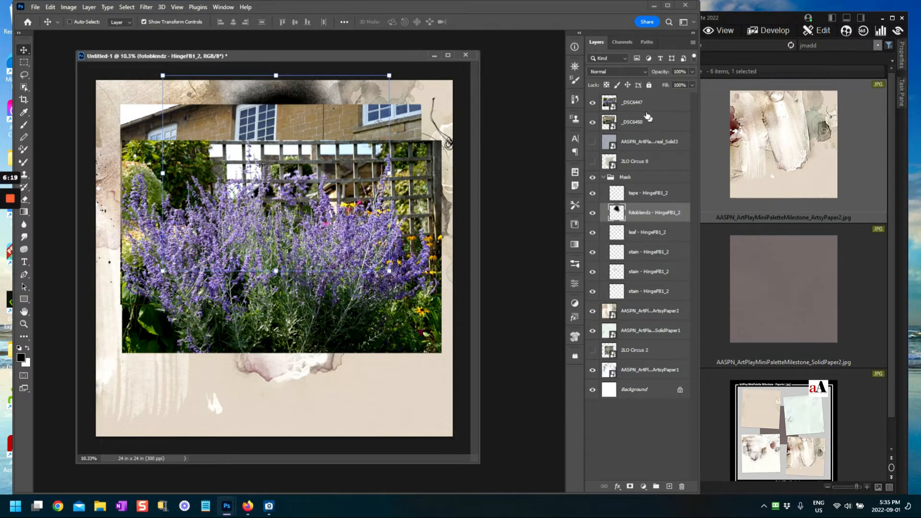
# Step: Scale the _DSC6450 house photo to about 216% across the page top, apply, then hide it
pyautogui.click(611, 126)
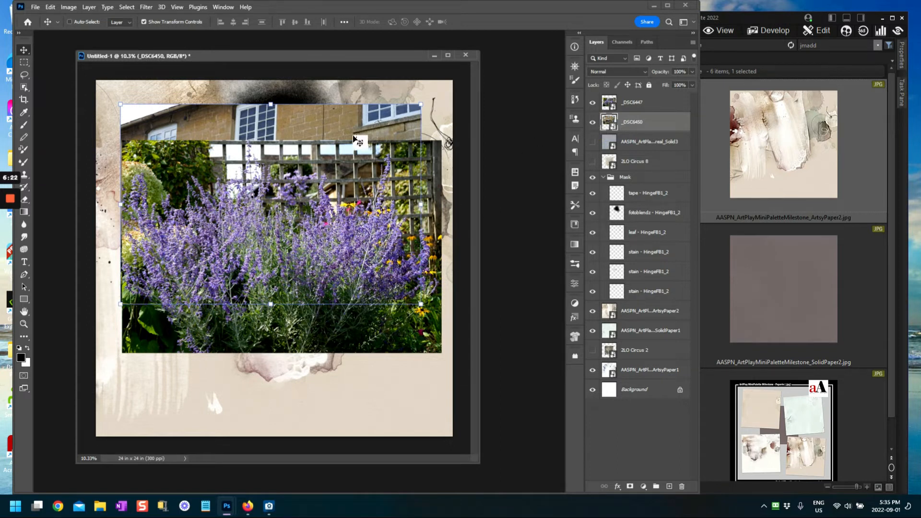
pyautogui.click(593, 104)
pyautogui.moveTo(311, 220); pyautogui.dragTo(320, 194)
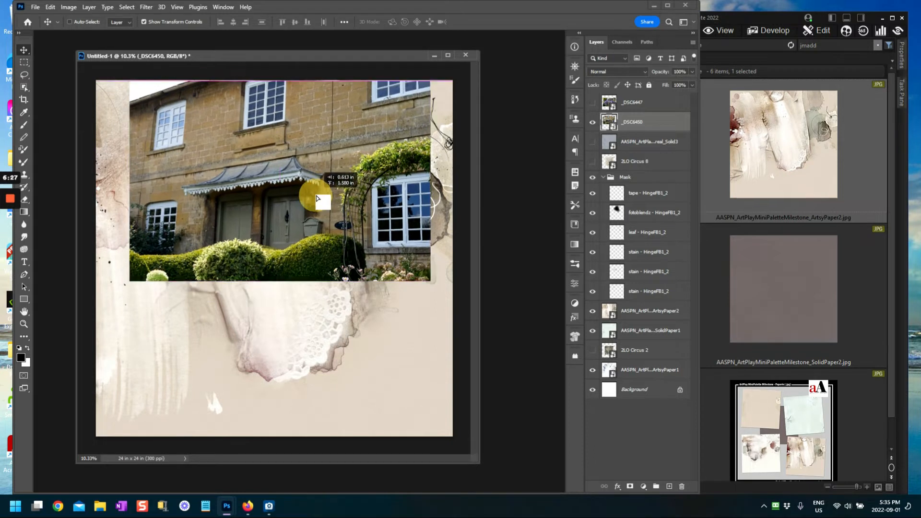
pyautogui.moveTo(129, 280); pyautogui.dragTo(103, 300)
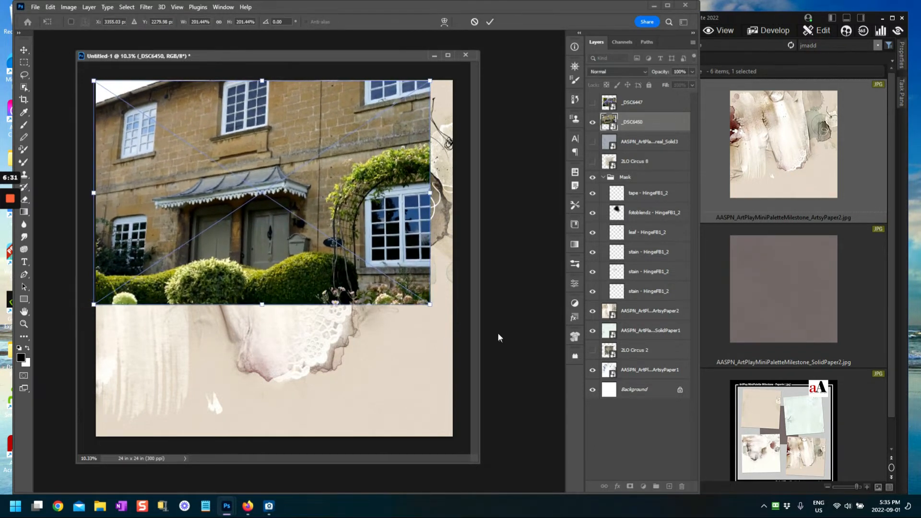
pyautogui.moveTo(429, 304); pyautogui.dragTo(442, 325)
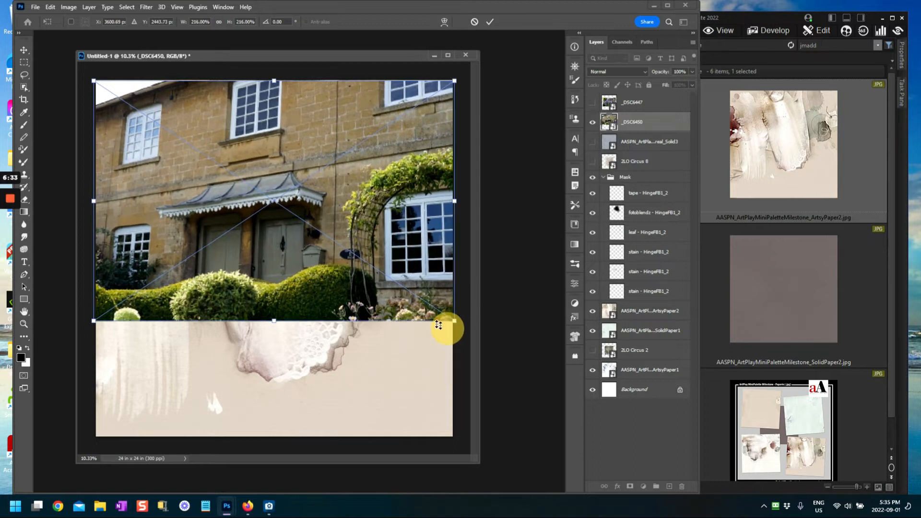
pyautogui.moveTo(293, 256)
pyautogui.mouseDown()
pyautogui.moveTo(298, 250)
pyautogui.moveTo(288, 250)
pyautogui.mouseUp()
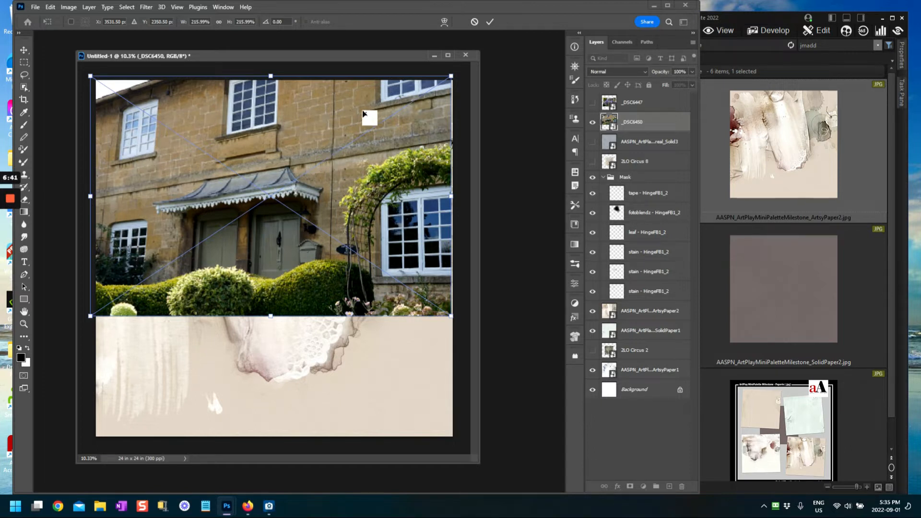
pyautogui.click(493, 23)
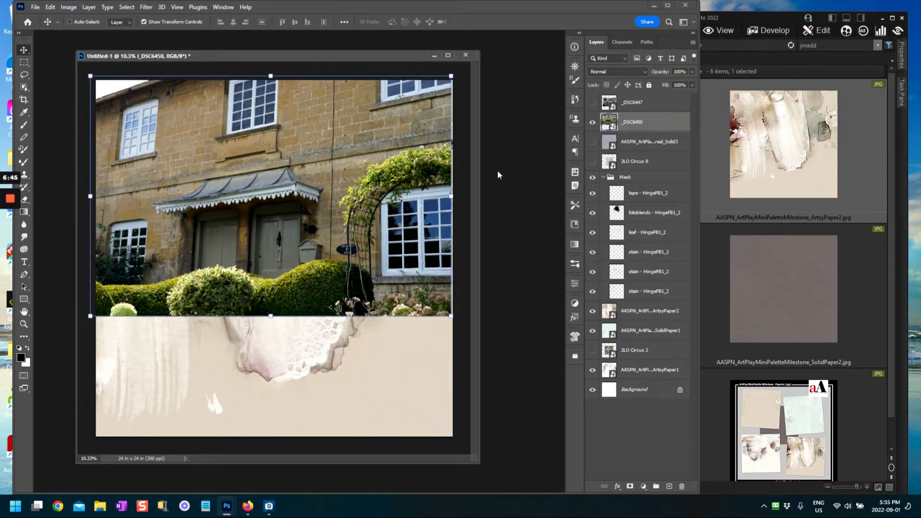
pyautogui.click(593, 123)
# Step: Show the lavender photo _DSC6447 and enlarge it to about 232% across the top of the page
pyautogui.click(612, 105)
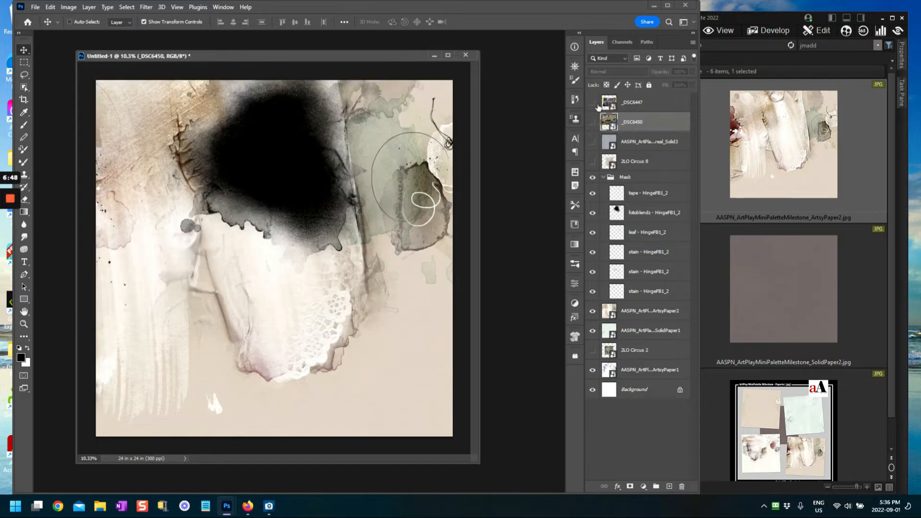
pyautogui.click(593, 102)
pyautogui.moveTo(341, 232); pyautogui.dragTo(336, 189)
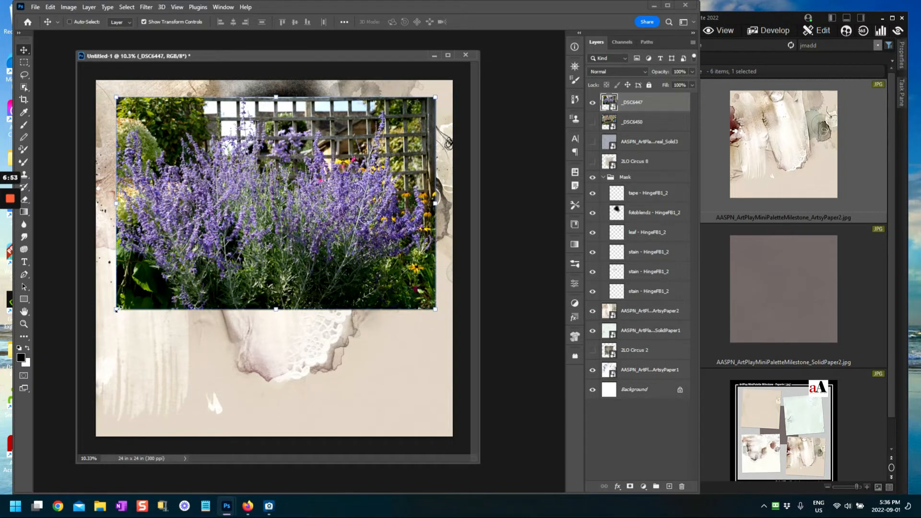
pyautogui.moveTo(116, 308); pyautogui.dragTo(80, 336)
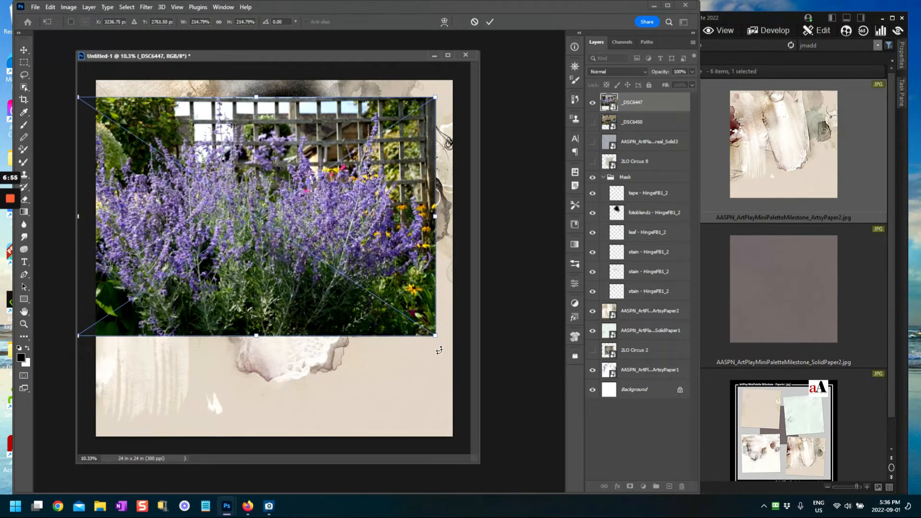
pyautogui.moveTo(433, 335); pyautogui.dragTo(456, 350)
pyautogui.moveTo(317, 293); pyautogui.dragTo(308, 256)
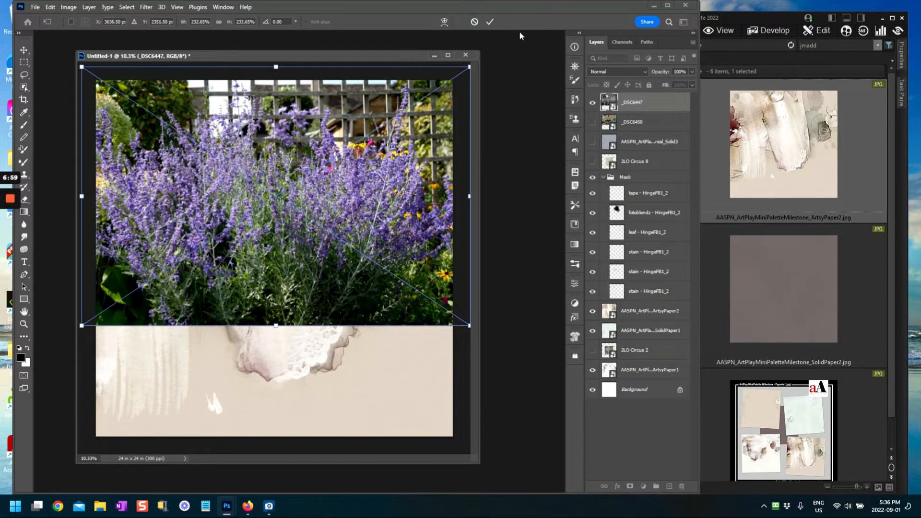
pyautogui.click(493, 21)
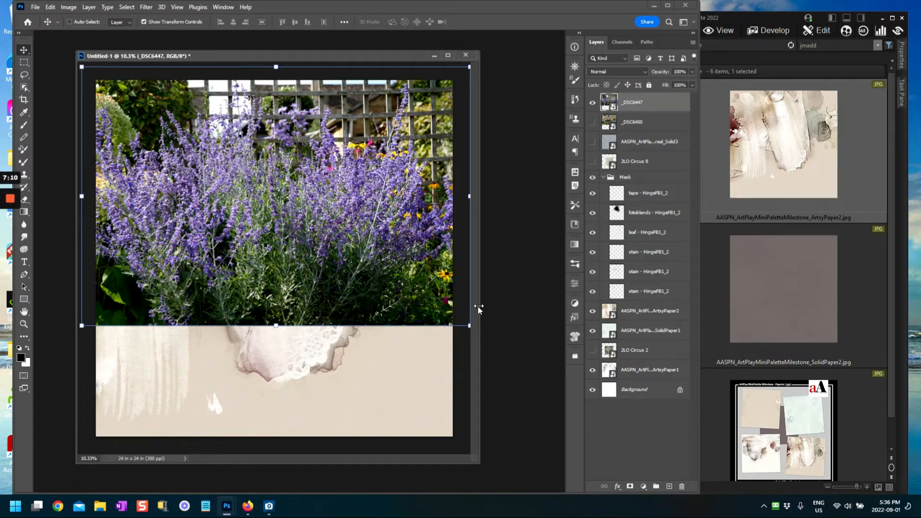
# Step: Move the _DSC6447 layer into the Mask group, just below the tape layer
pyautogui.click(309, 235)
pyautogui.moveTo(651, 104); pyautogui.dragTo(649, 136)
pyautogui.moveTo(654, 182); pyautogui.dragTo(654, 197)
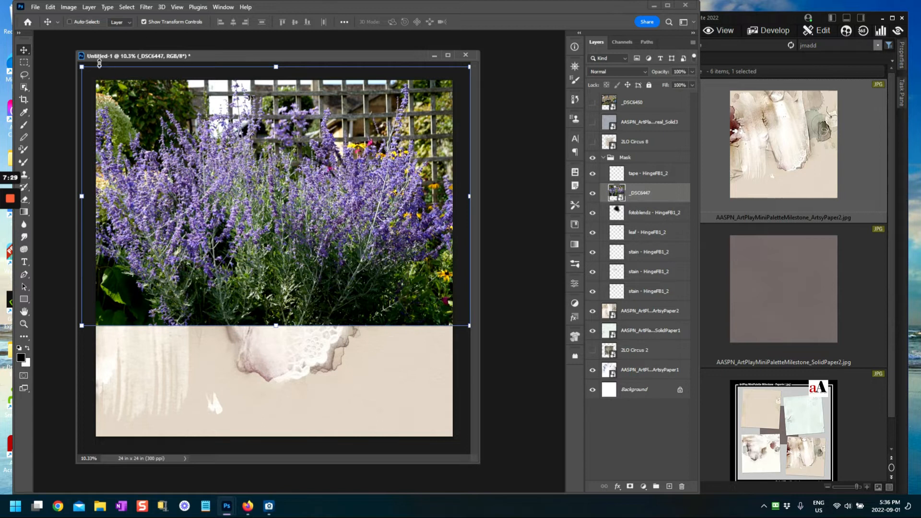
pyautogui.click(89, 7)
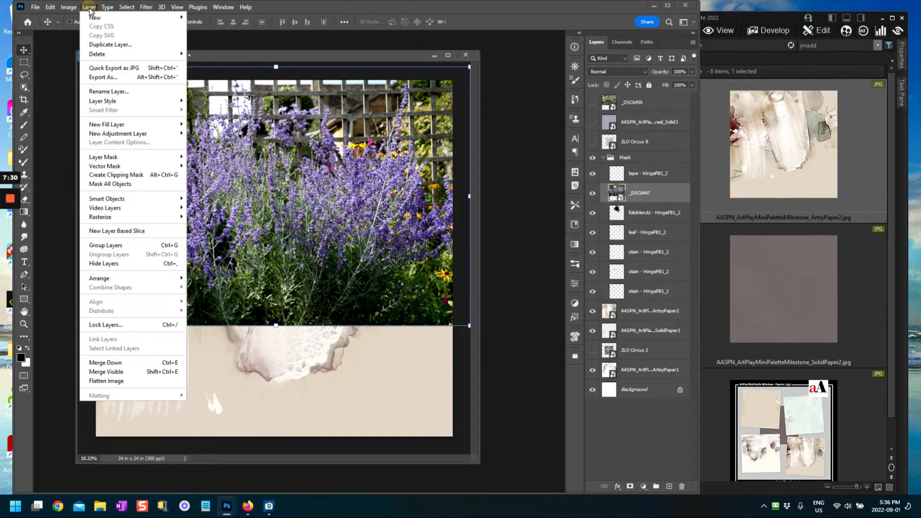
pyautogui.click(112, 173)
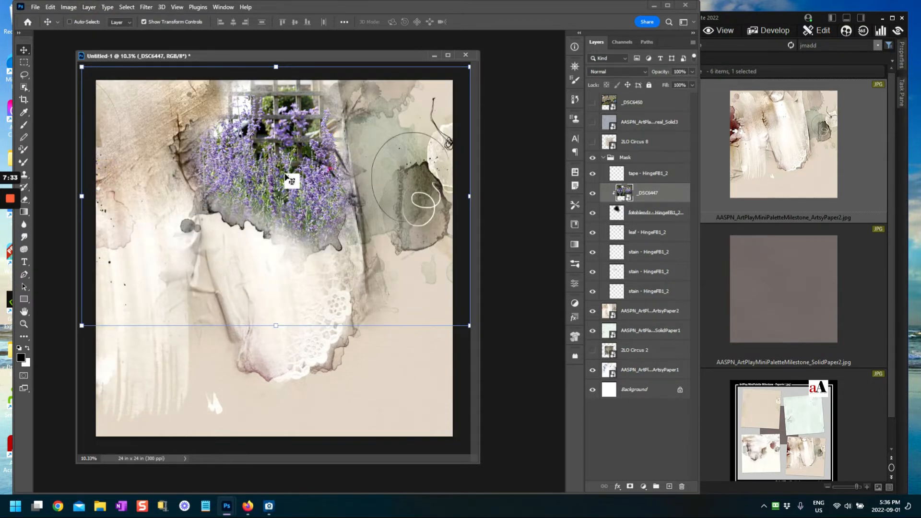
pyautogui.moveTo(296, 171); pyautogui.dragTo(294, 177)
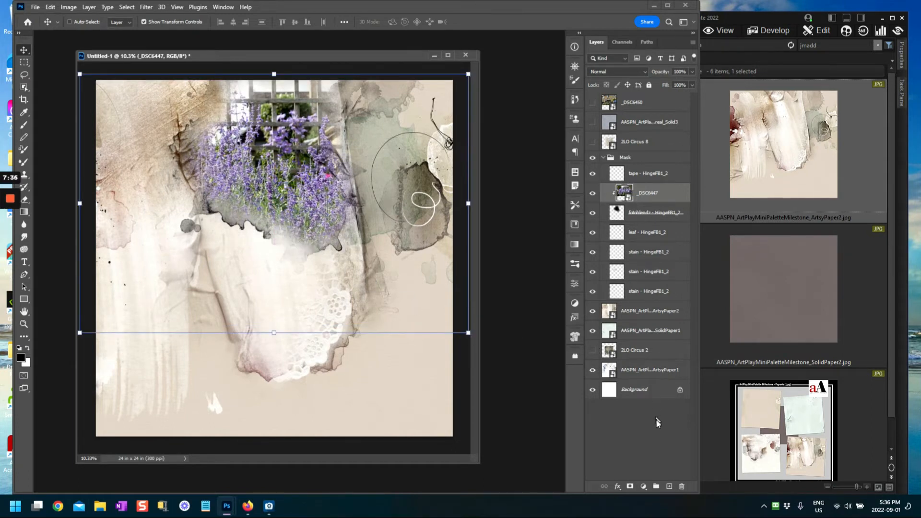
pyautogui.click(650, 431)
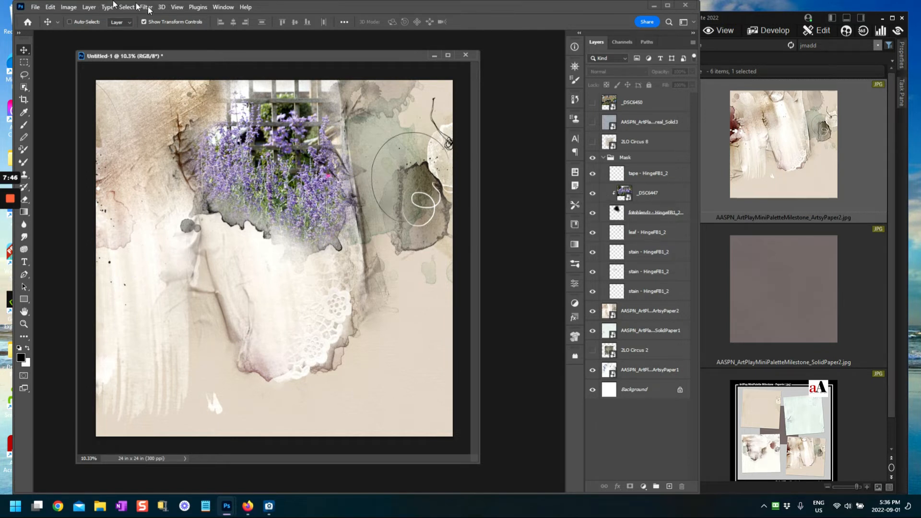
pyautogui.click(87, 21)
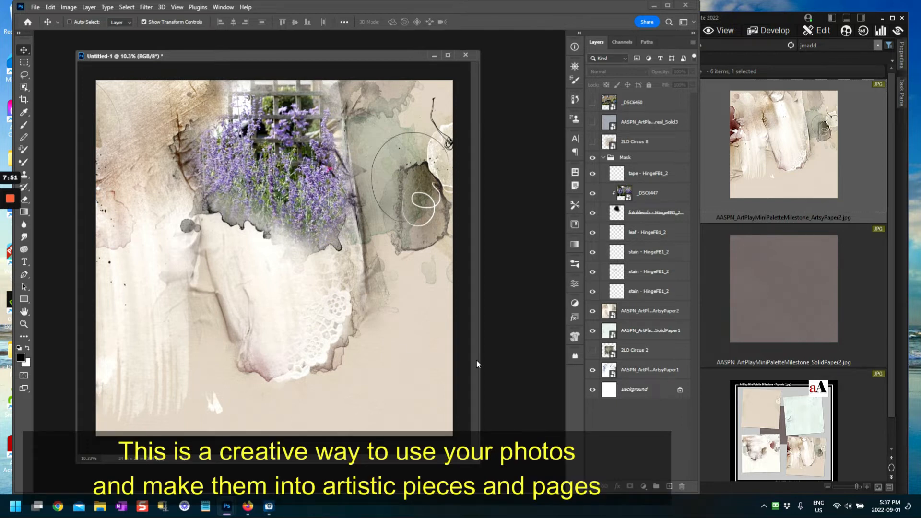
pyautogui.hotkey('ctrl', 'alt', 'g')
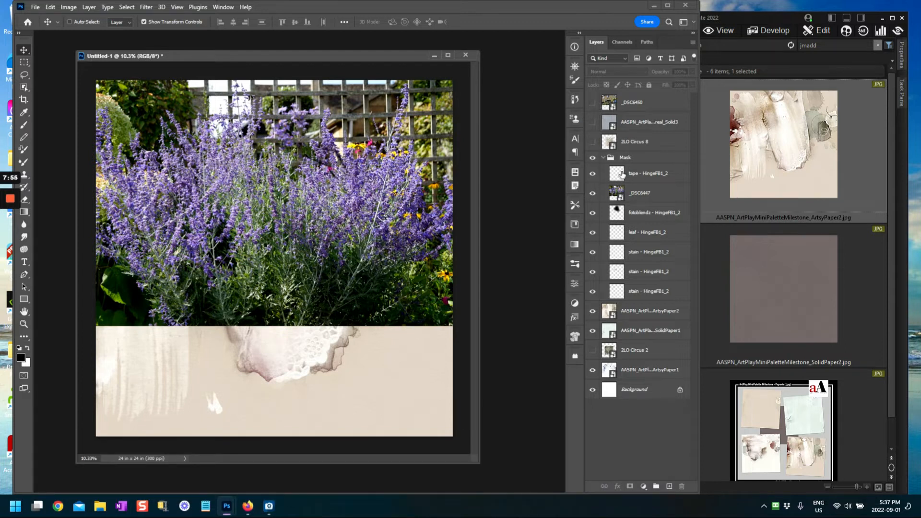
# Step: Swap in the house photo _DSC6450, place it in the Mask group clipped to fotoblendz, and reposition it
pyautogui.click(594, 194)
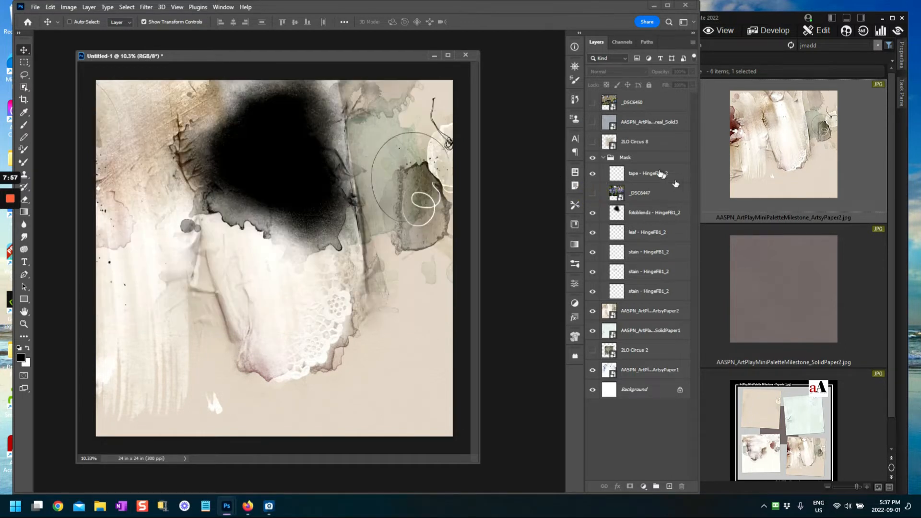
pyautogui.click(594, 103)
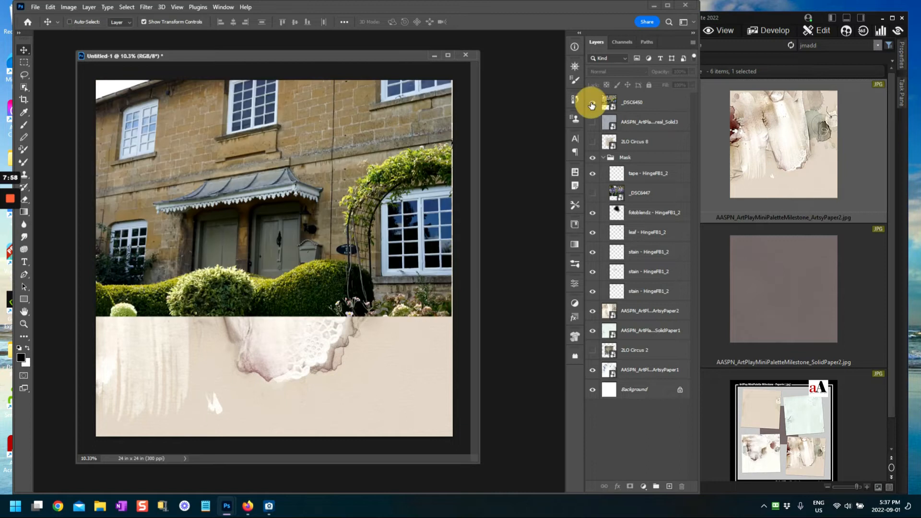
pyautogui.moveTo(646, 104); pyautogui.dragTo(651, 200)
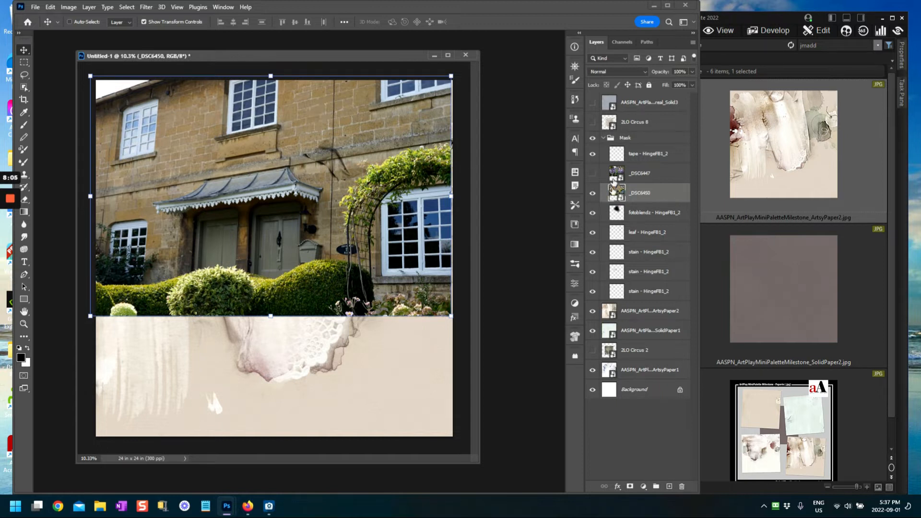
pyautogui.click(623, 195)
pyautogui.click(90, 7)
pyautogui.click(126, 176)
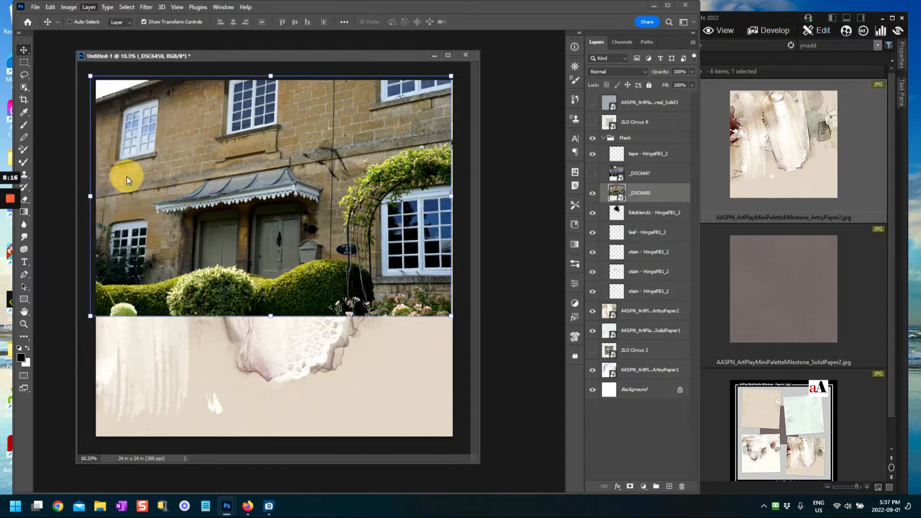
pyautogui.moveTo(296, 184); pyautogui.dragTo(327, 170)
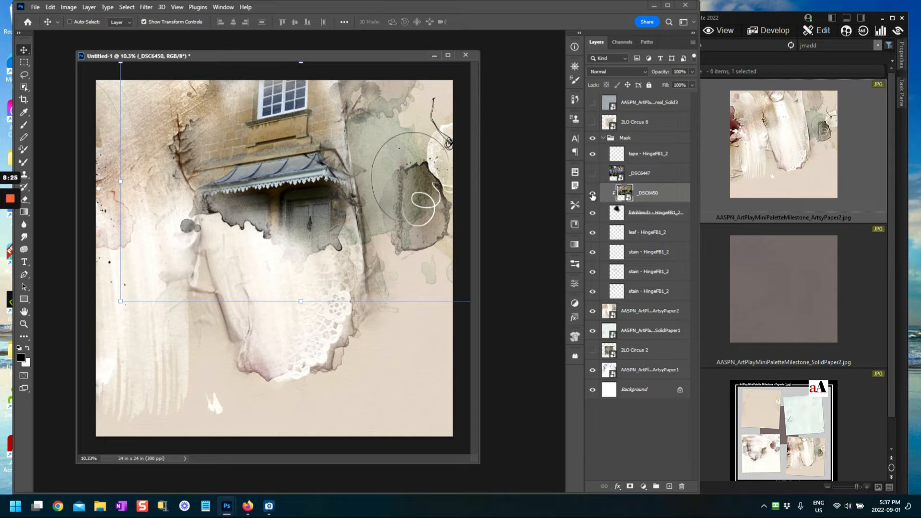
# Step: Release and hide the house photo above 2LO Circus 8, and show the lavender photo again
pyautogui.click(592, 194)
pyautogui.click(630, 193)
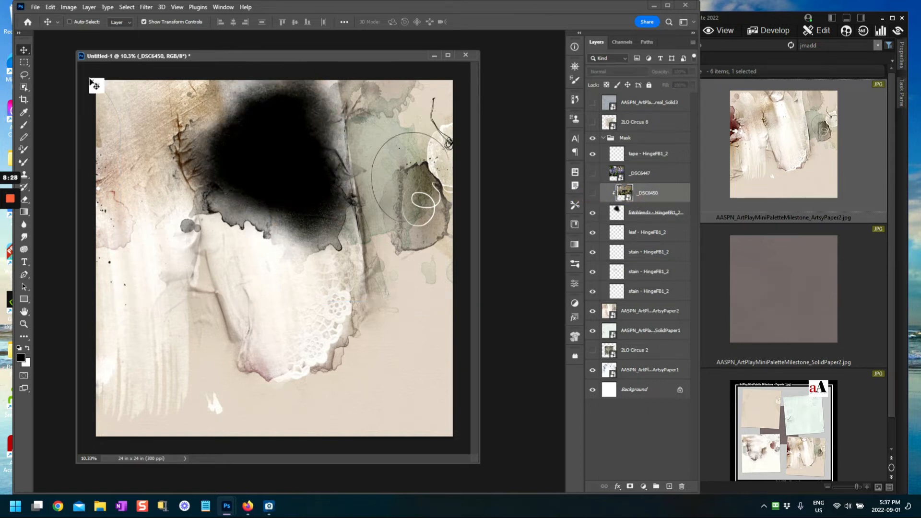
pyautogui.hotkey('ctrl', 'z')
pyautogui.hotkey('ctrl', 'z')
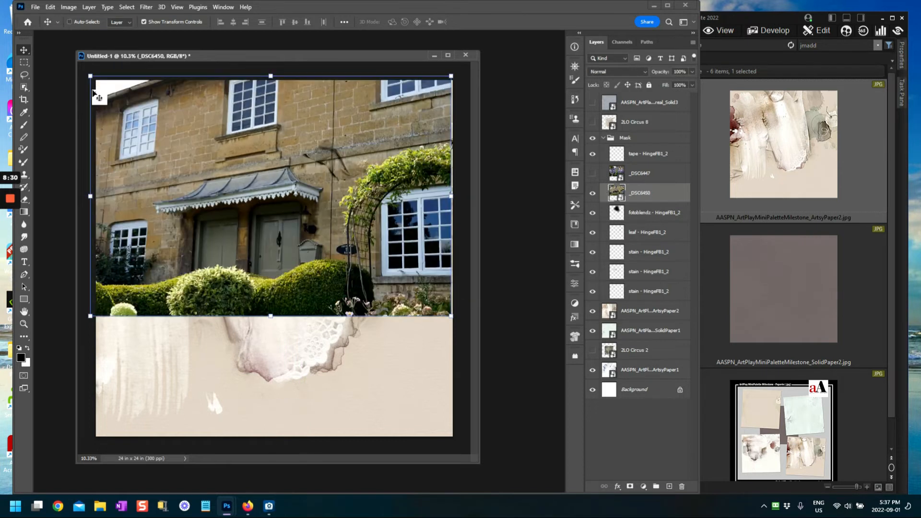
pyautogui.click(592, 193)
pyautogui.moveTo(670, 200); pyautogui.dragTo(669, 116)
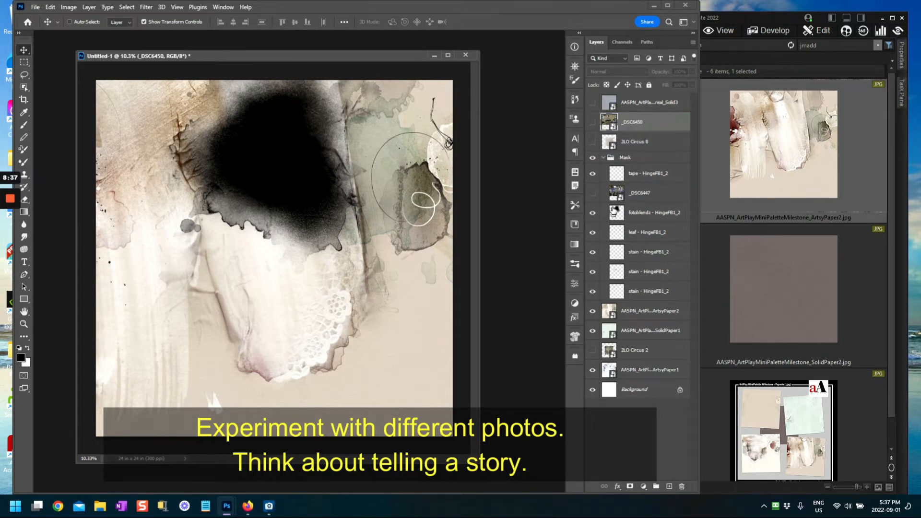
pyautogui.click(592, 193)
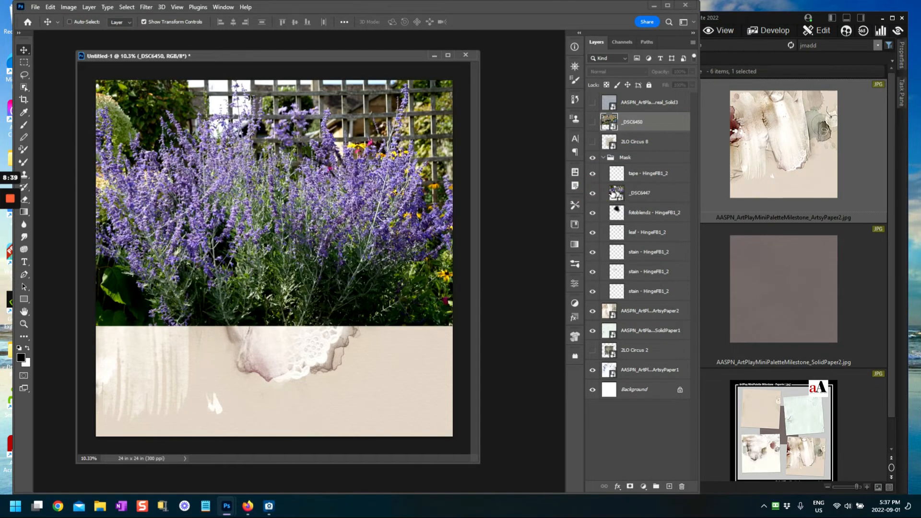
pyautogui.click(614, 192)
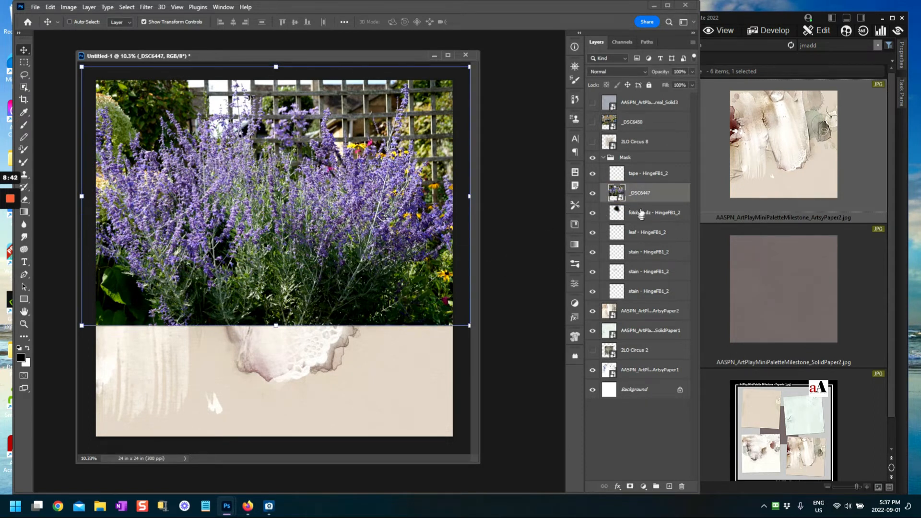
# Step: Clip the lavender photo _DSC6447 into the fotoblendz mask layer below it
pyautogui.click(86, 7)
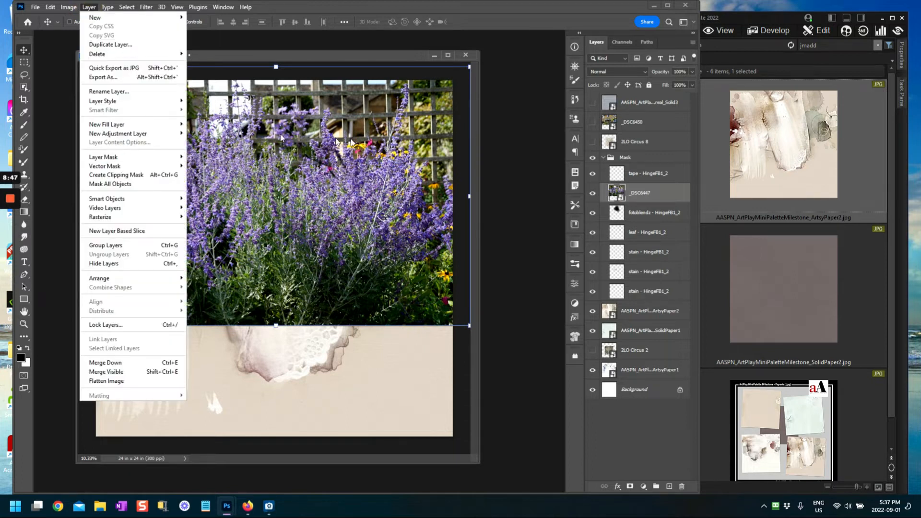
pyautogui.click(622, 194)
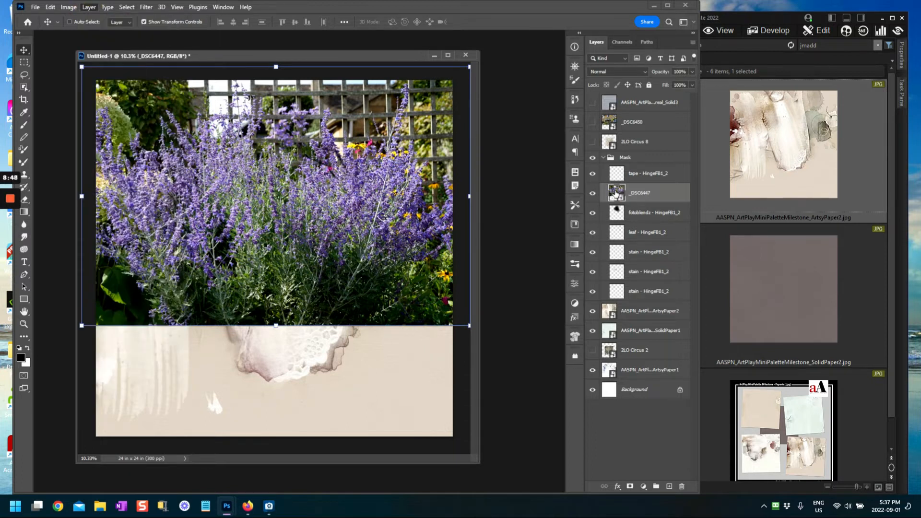
pyautogui.rightClick(623, 189)
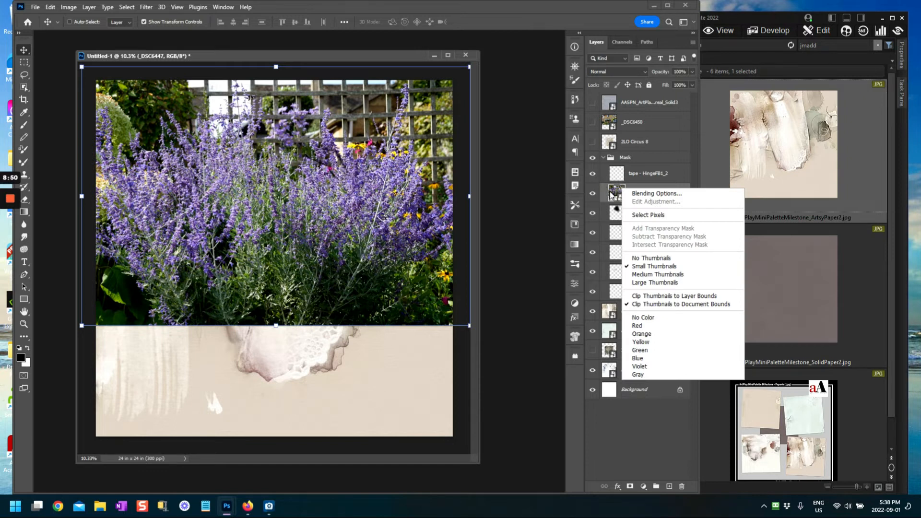
pyautogui.click(611, 195)
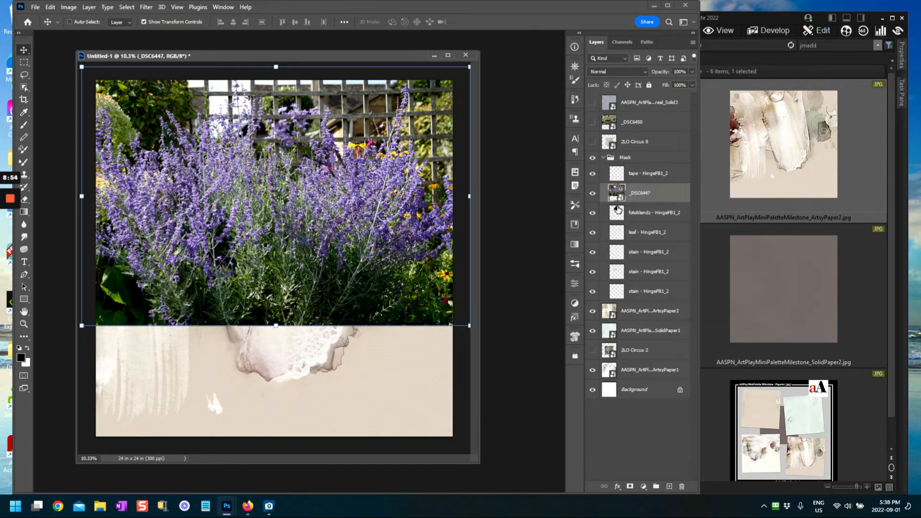
pyautogui.rightClick(620, 206)
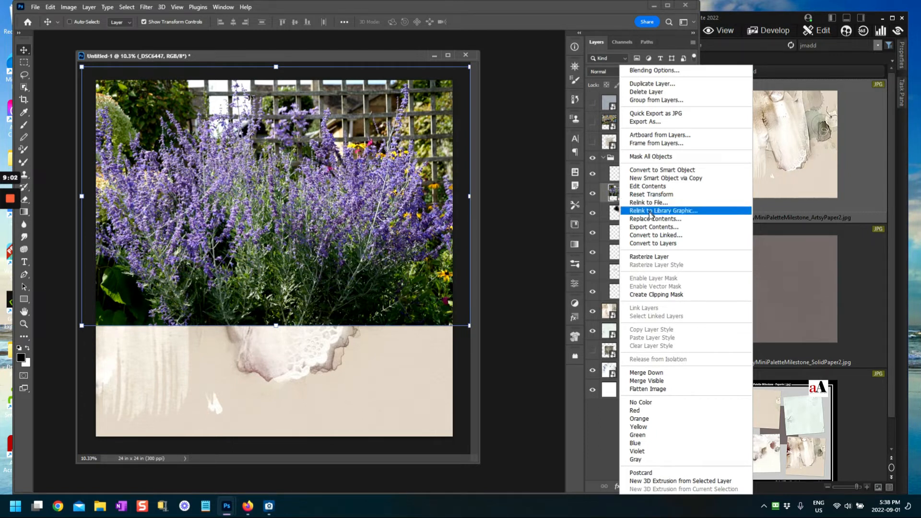
pyautogui.click(647, 294)
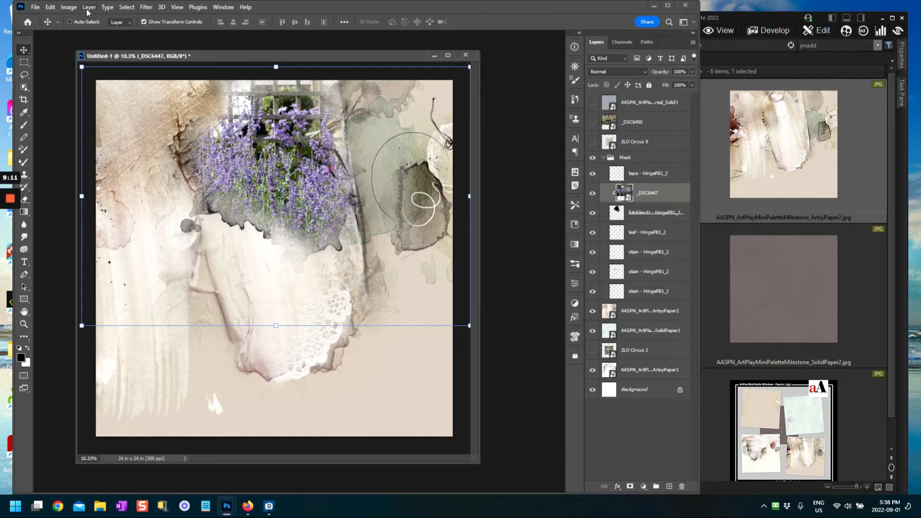
# Step: Resize the lavender photo to about 227% by 233%, then start transforming the fotoblendz mask
pyautogui.click(468, 196)
pyautogui.moveTo(468, 196)
pyautogui.mouseDown()
pyautogui.moveTo(447, 196)
pyautogui.moveTo(462, 196)
pyautogui.mouseUp()
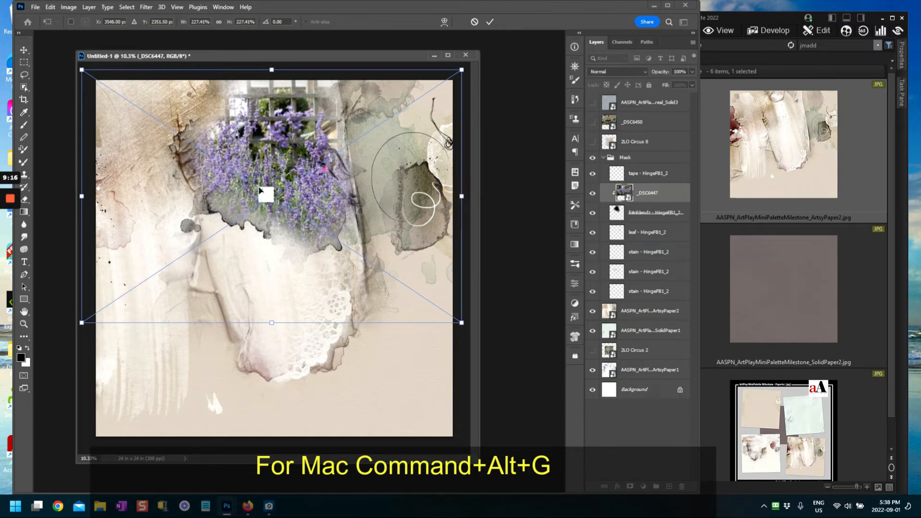
pyautogui.moveTo(239, 190); pyautogui.dragTo(241, 186)
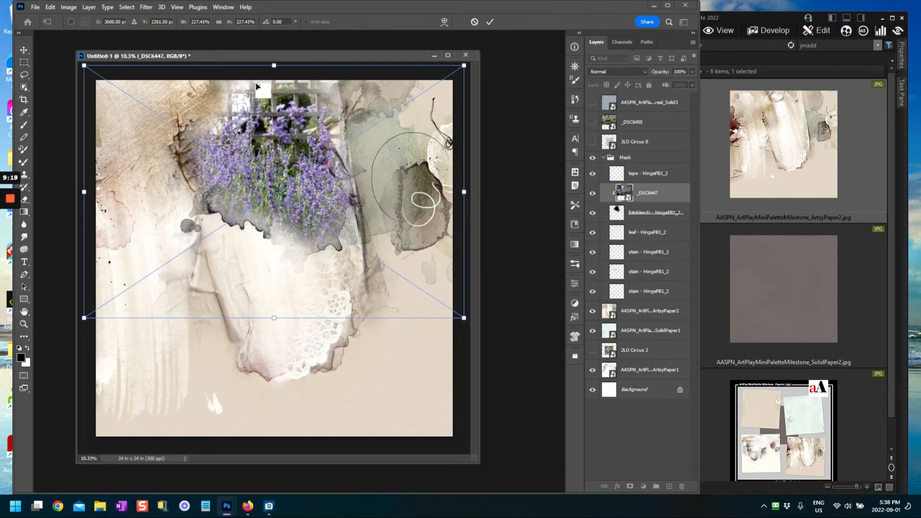
pyautogui.moveTo(273, 67); pyautogui.dragTo(276, 60)
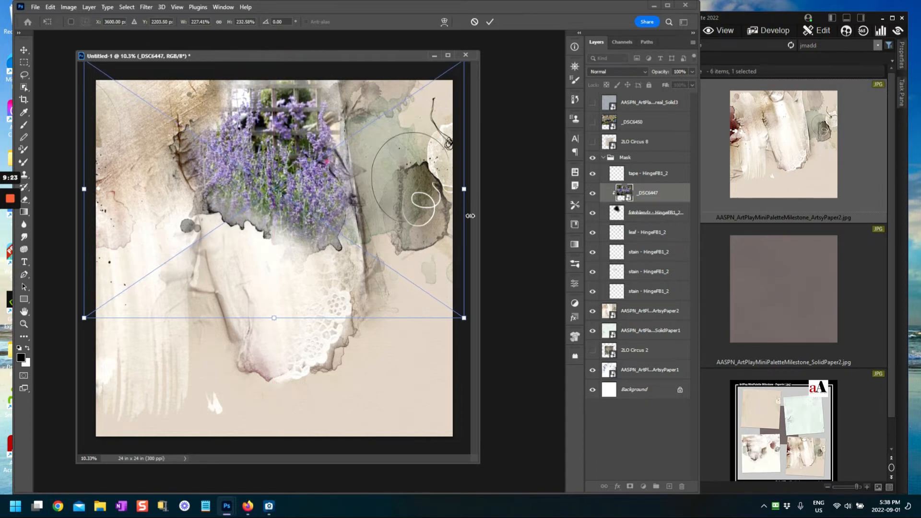
pyautogui.click(622, 420)
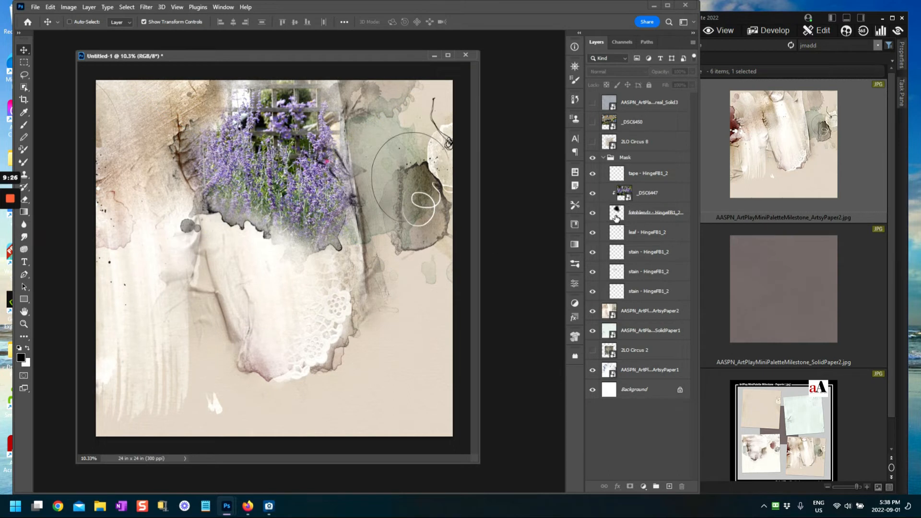
pyautogui.click(616, 218)
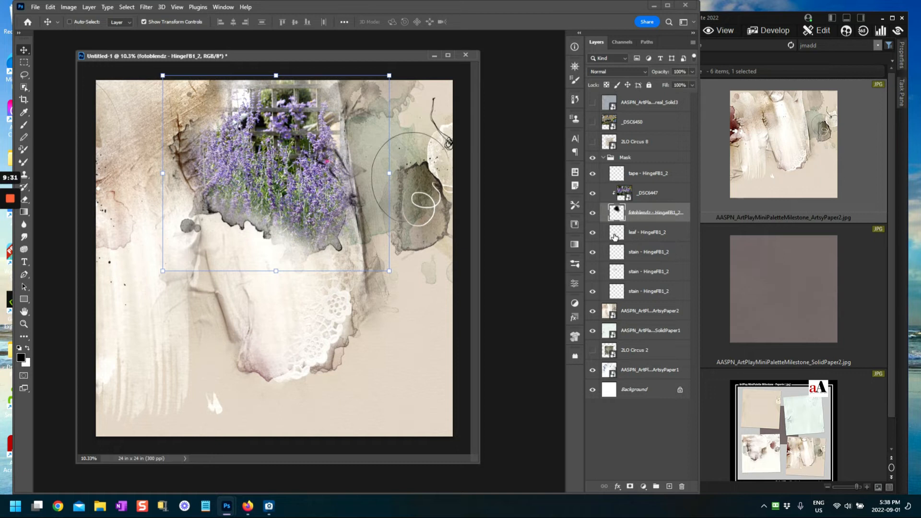
pyautogui.hotkey('ctrl', 't')
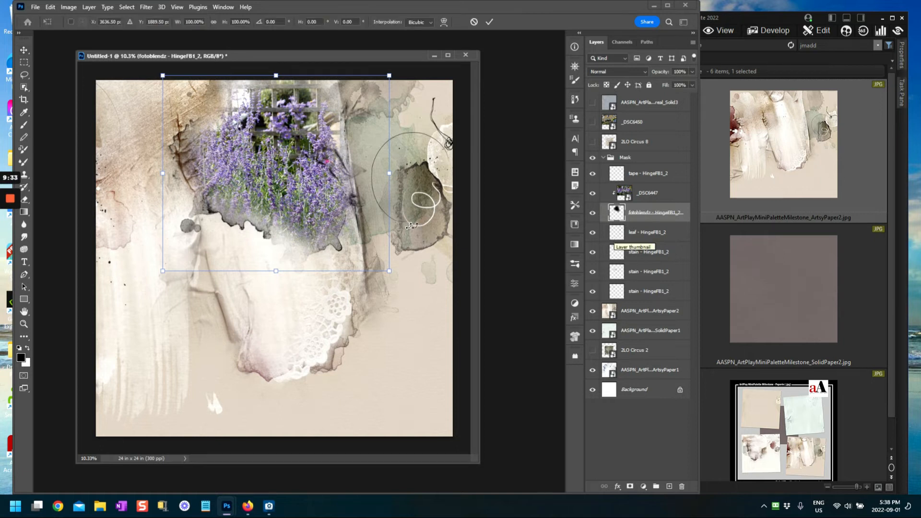
# Step: Scale the fotoblendz - HingeFB1_2 mask up to about 126.6% and apply it
pyautogui.moveTo(163, 272); pyautogui.dragTo(120, 323)
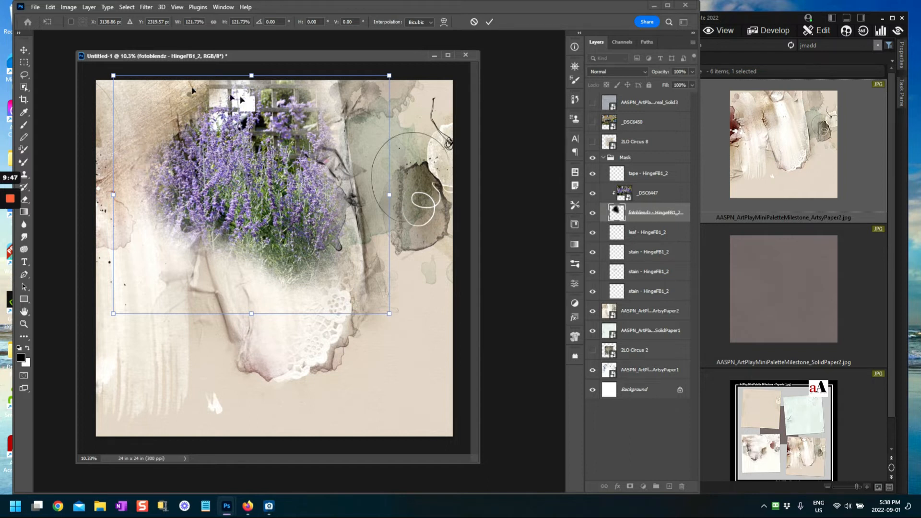
pyautogui.moveTo(386, 313); pyautogui.dragTo(397, 322)
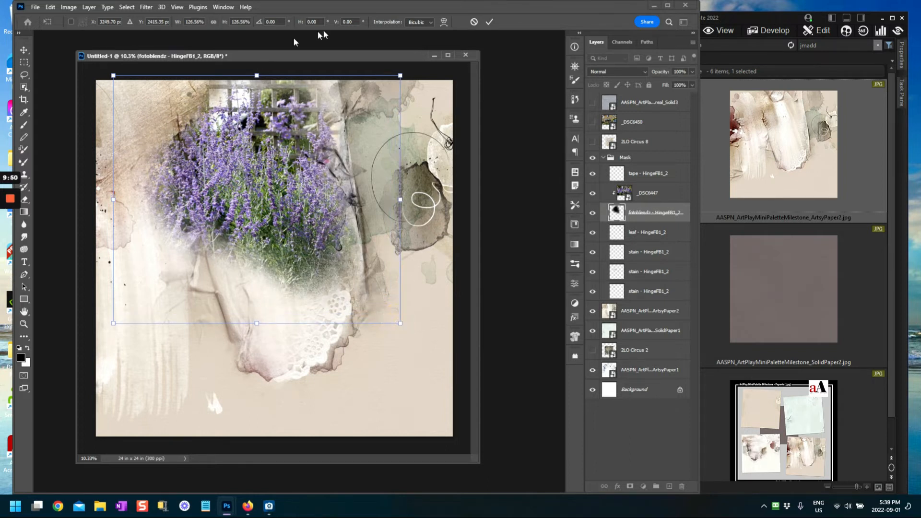
pyautogui.click(492, 22)
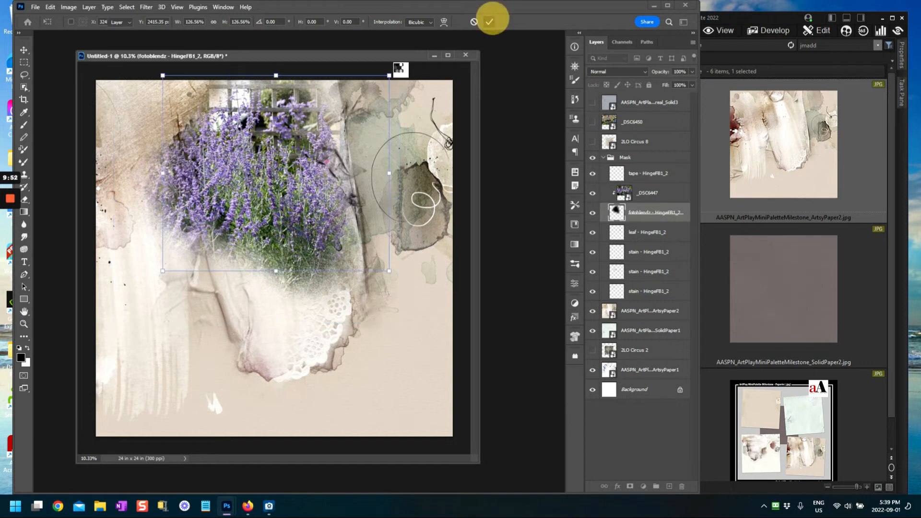
pyautogui.click(638, 426)
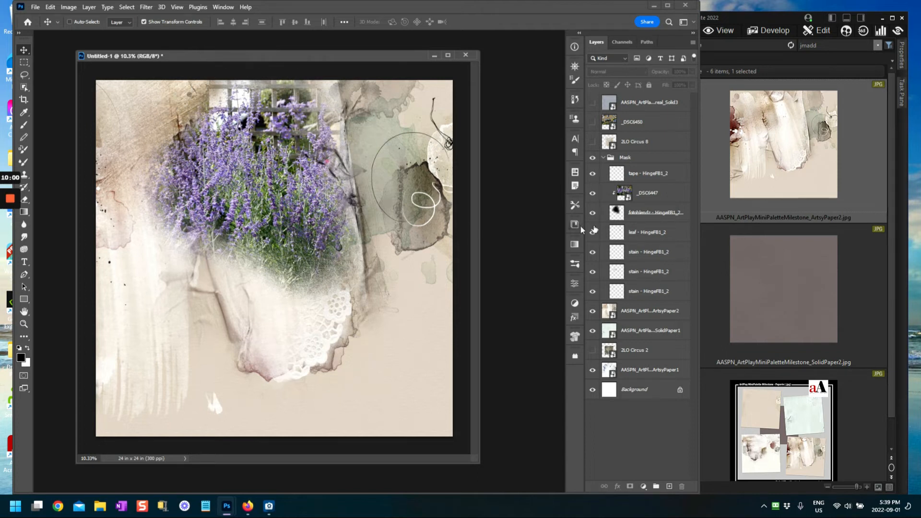
# Step: Move the lavender photo higher on the page and place the Solid3 grey paper just above ArtsyPaper2
pyautogui.click(620, 192)
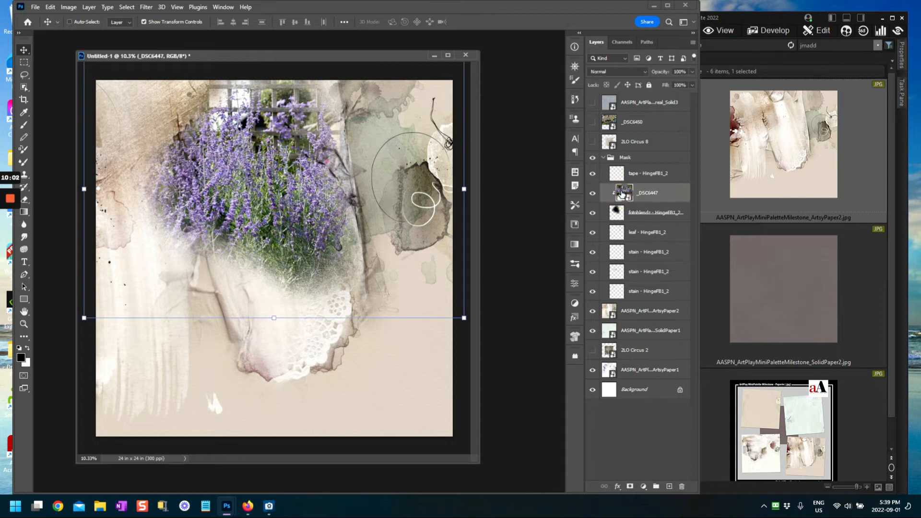
pyautogui.hotkey('ctrl', 't')
pyautogui.moveTo(298, 186); pyautogui.dragTo(328, 179)
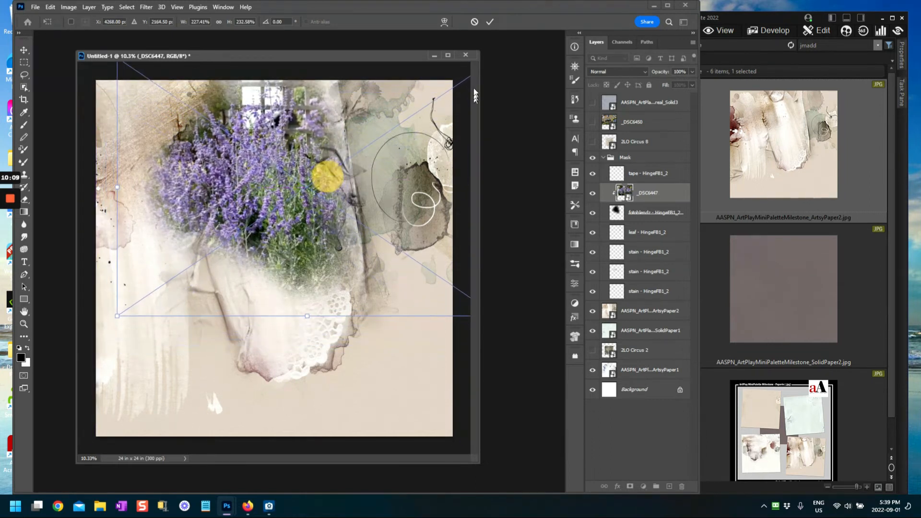
pyautogui.click(491, 22)
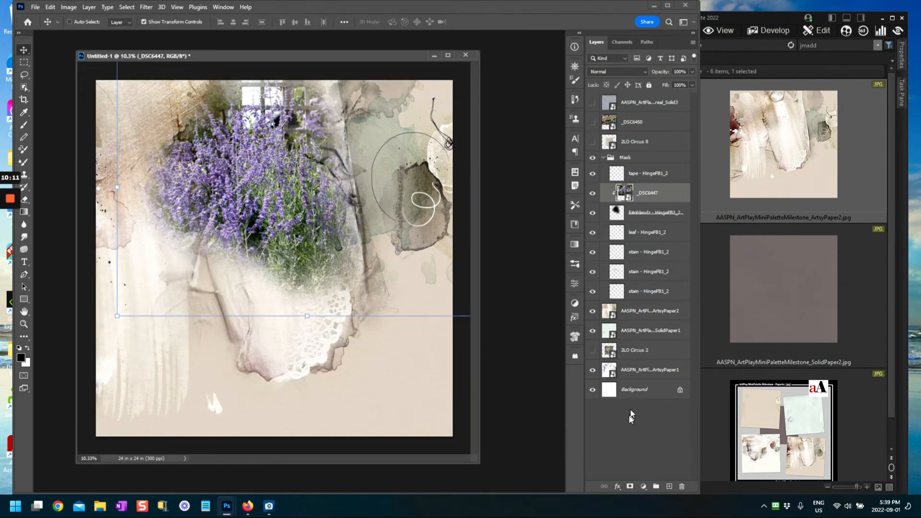
pyautogui.click(624, 430)
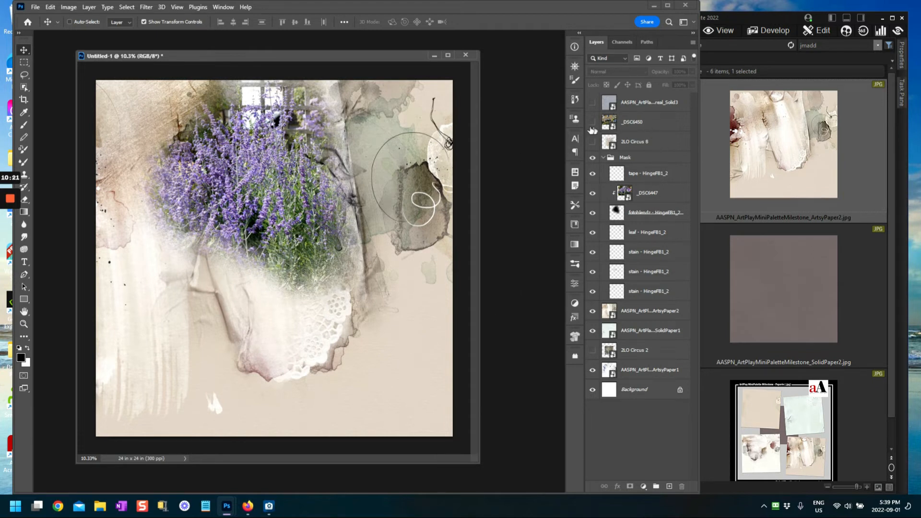
pyautogui.moveTo(612, 102); pyautogui.dragTo(613, 301)
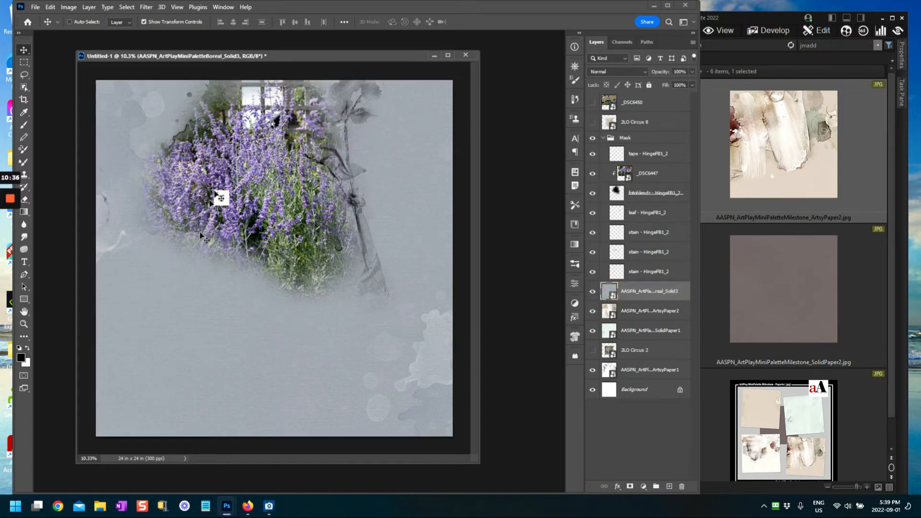
# Step: Add a Hue/Saturation adjustment layer with Hue -2 and Saturation +14 over the grey paper
pyautogui.click(644, 486)
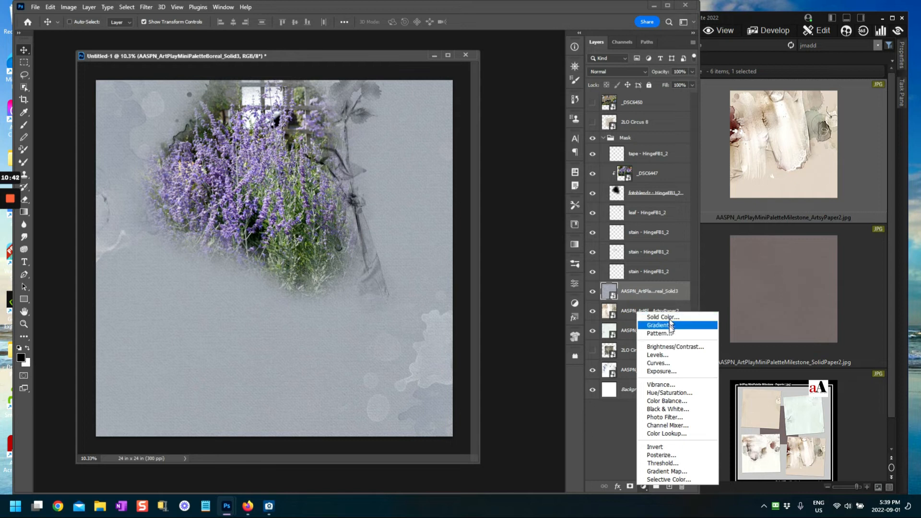
pyautogui.click(667, 394)
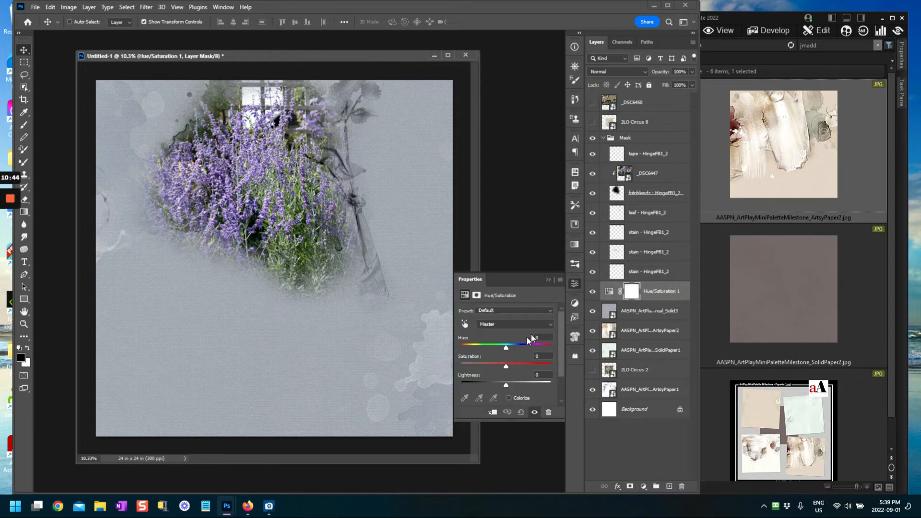
pyautogui.click(505, 346)
pyautogui.moveTo(497, 367); pyautogui.dragTo(513, 370)
pyautogui.click(548, 279)
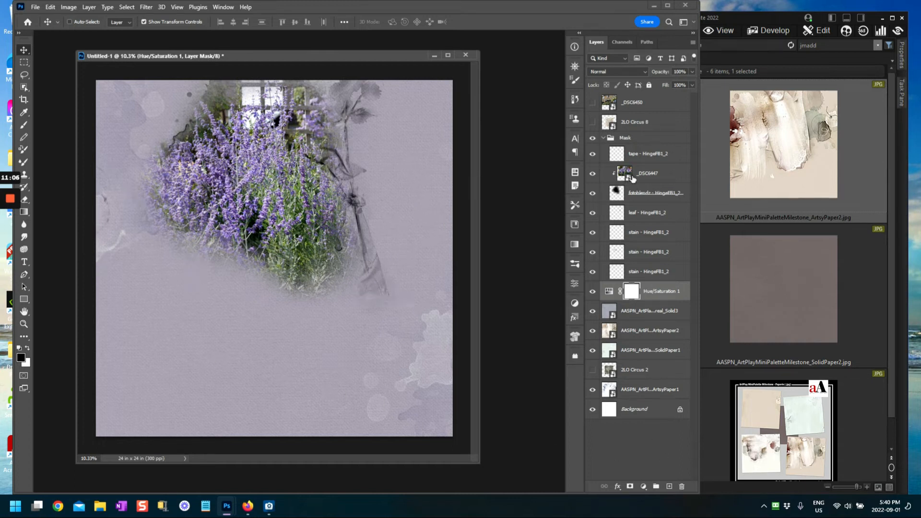
# Step: Duplicate _DSC6447 and set the clipped copy to Overlay blend mode at 82% opacity
pyautogui.click(643, 176)
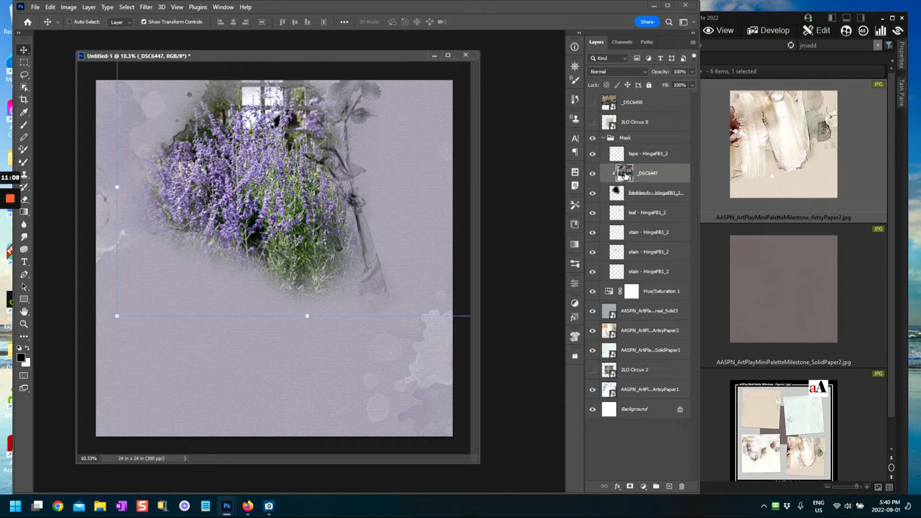
pyautogui.moveTo(666, 177); pyautogui.dragTo(671, 488)
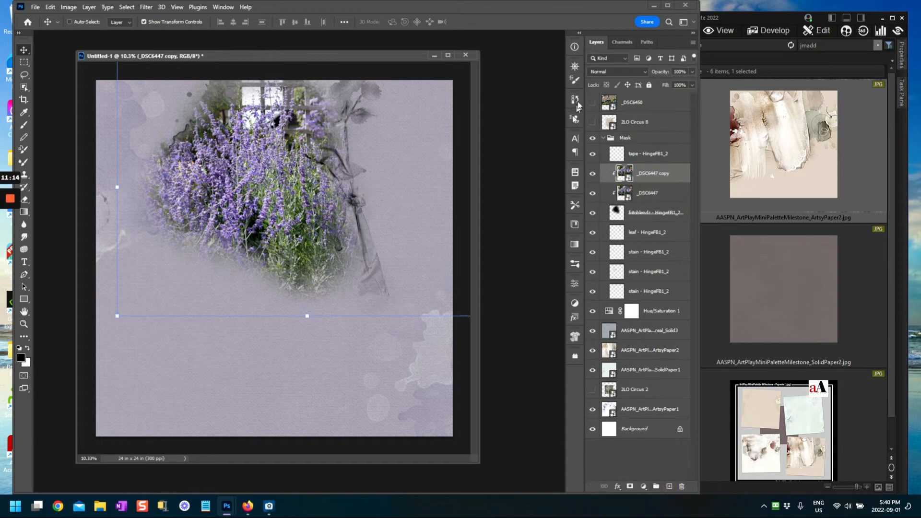
pyautogui.click(625, 71)
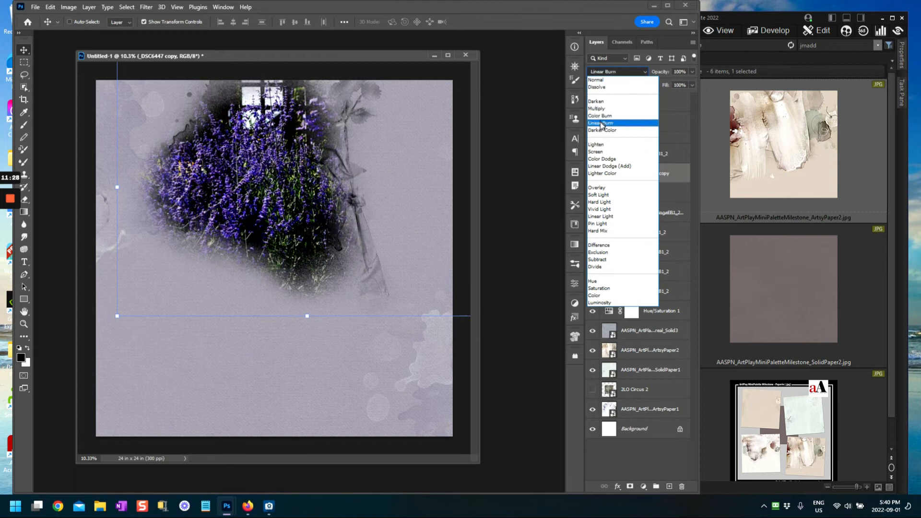
pyautogui.click(599, 188)
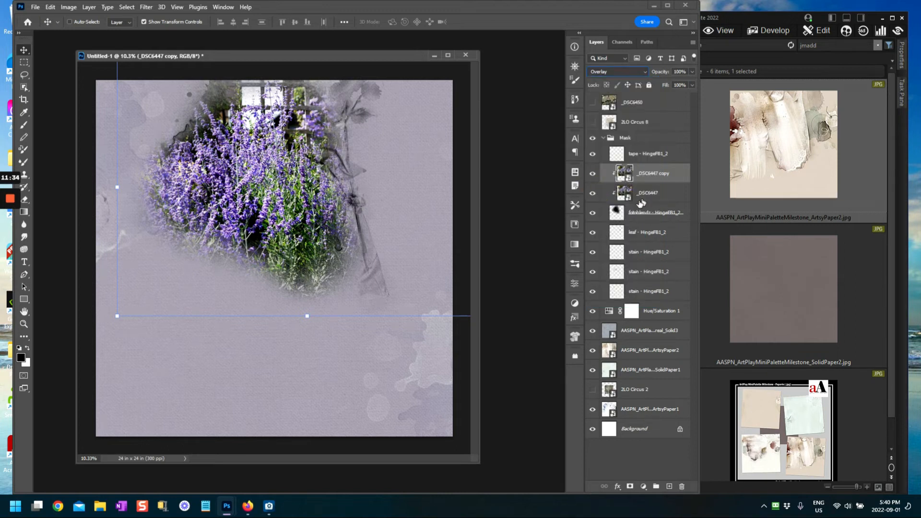
pyautogui.keyDown('alt'); pyautogui.click(606, 201); pyautogui.keyUp('alt')
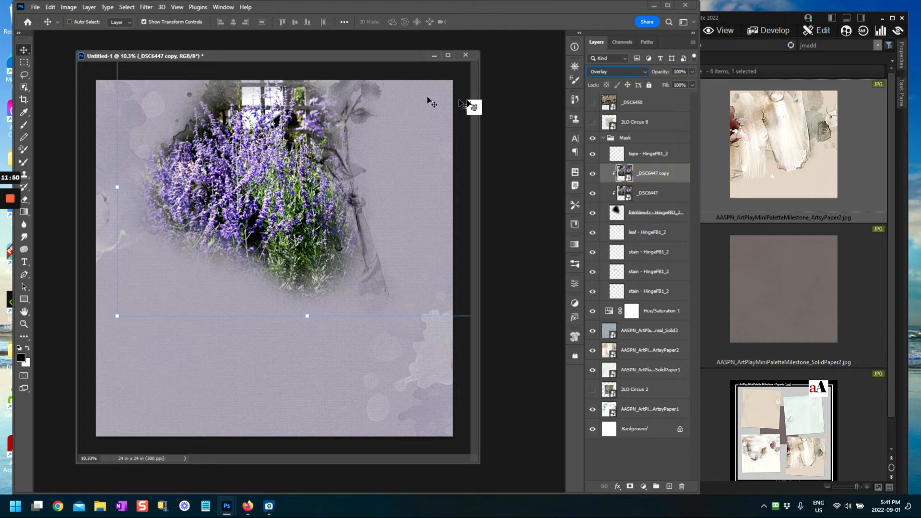
pyautogui.moveTo(692, 72)
pyautogui.mouseDown()
pyautogui.moveTo(681, 83)
pyautogui.moveTo(695, 82)
pyautogui.moveTo(658, 85)
pyautogui.moveTo(684, 84)
pyautogui.mouseUp()
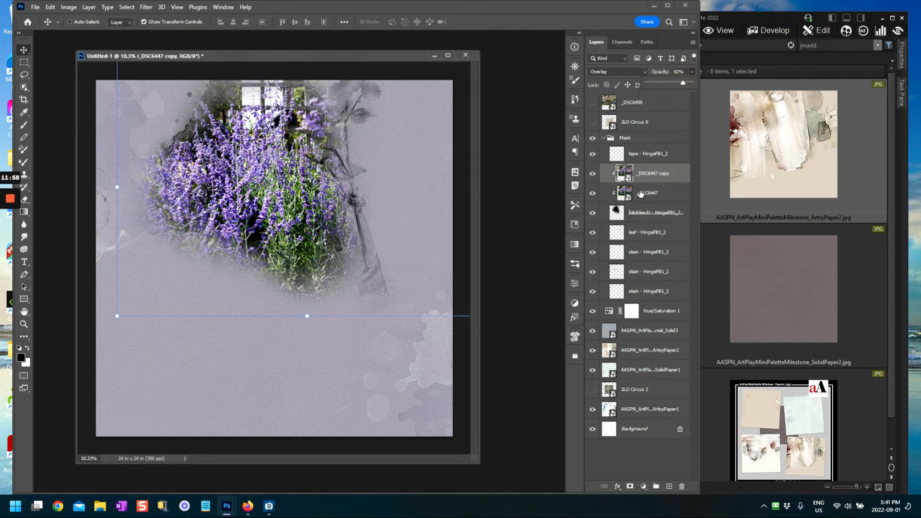
pyautogui.click(617, 209)
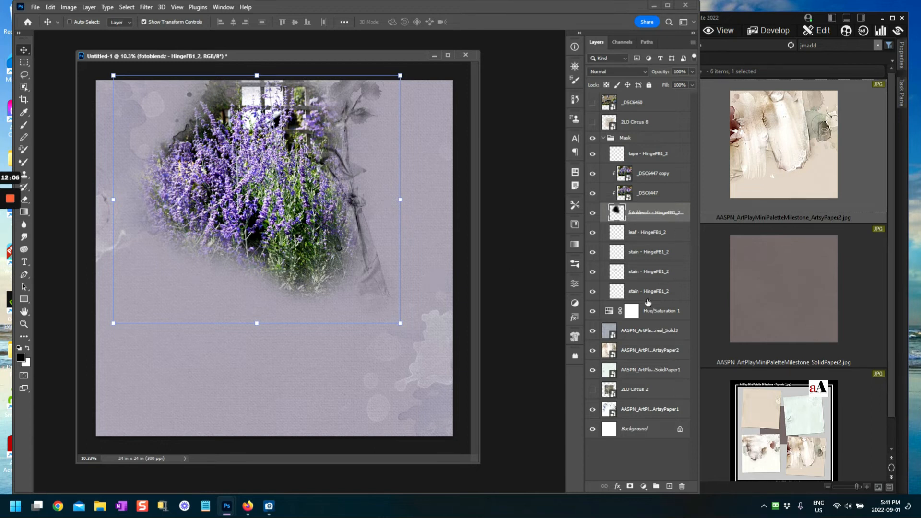
# Step: Move leaf - HingeFB1_2 to the top of the Mask group with the three stain layers stacked below it, above the tape
pyautogui.click(611, 239)
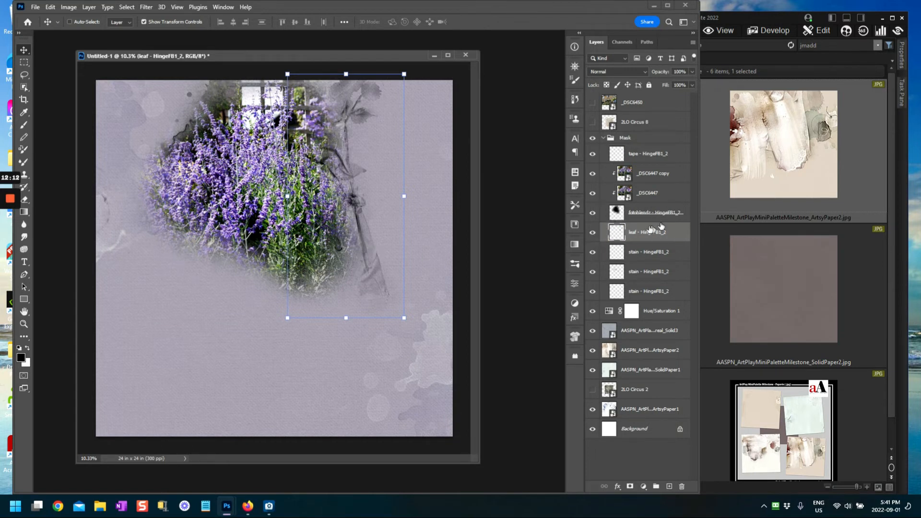
pyautogui.moveTo(615, 237); pyautogui.dragTo(616, 150)
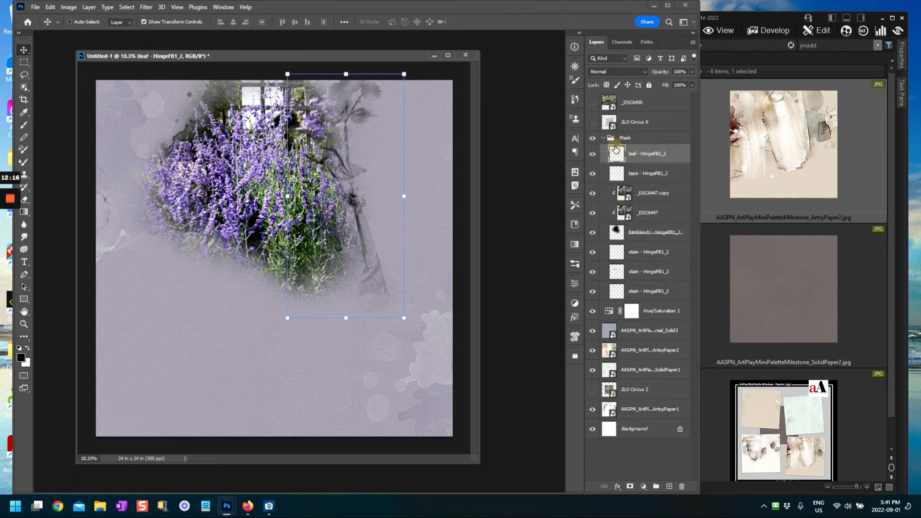
pyautogui.moveTo(620, 255); pyautogui.dragTo(616, 163)
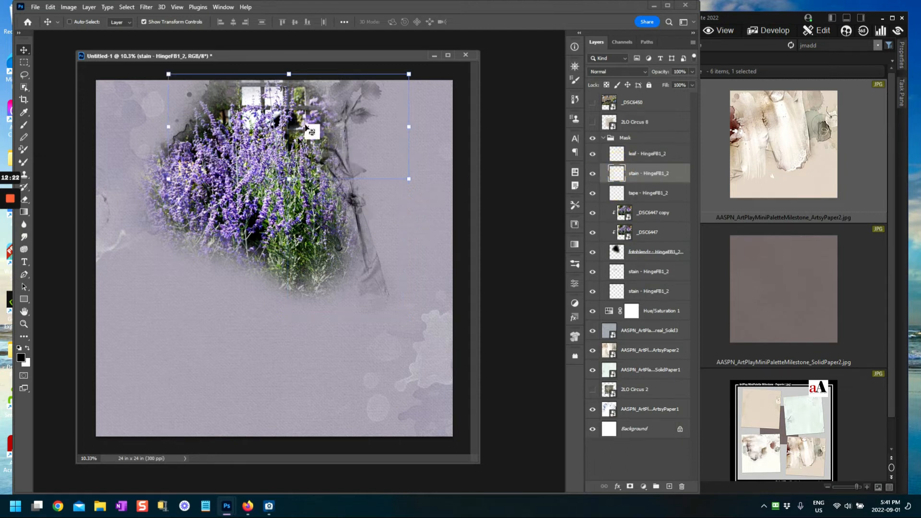
pyautogui.moveTo(620, 271); pyautogui.dragTo(626, 187)
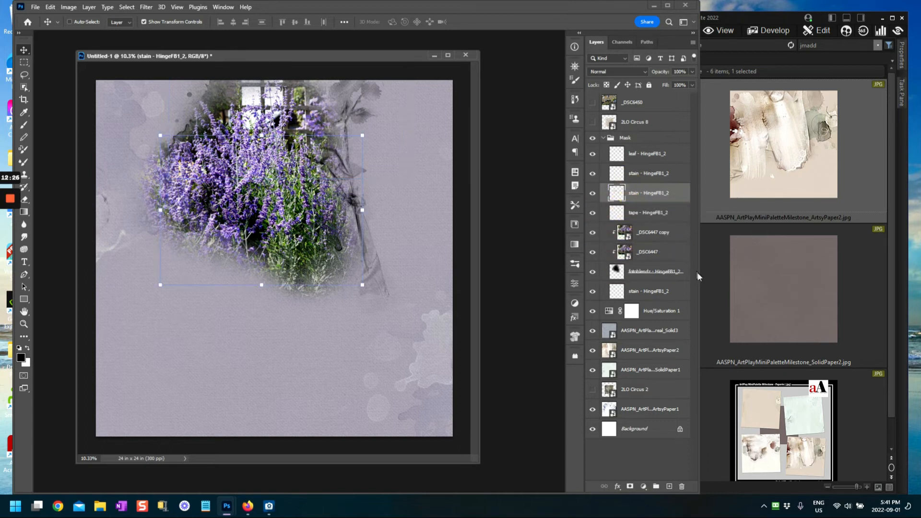
pyautogui.moveTo(622, 298); pyautogui.dragTo(624, 187)
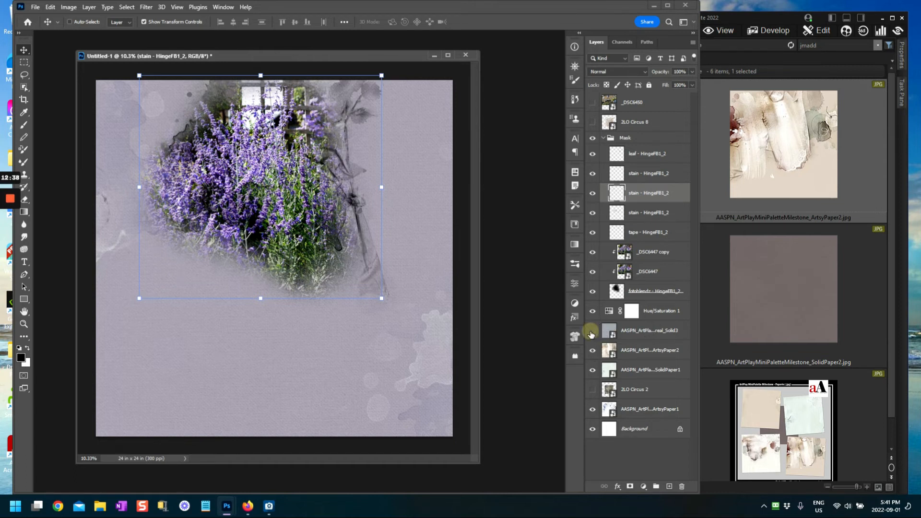
pyautogui.click(592, 331)
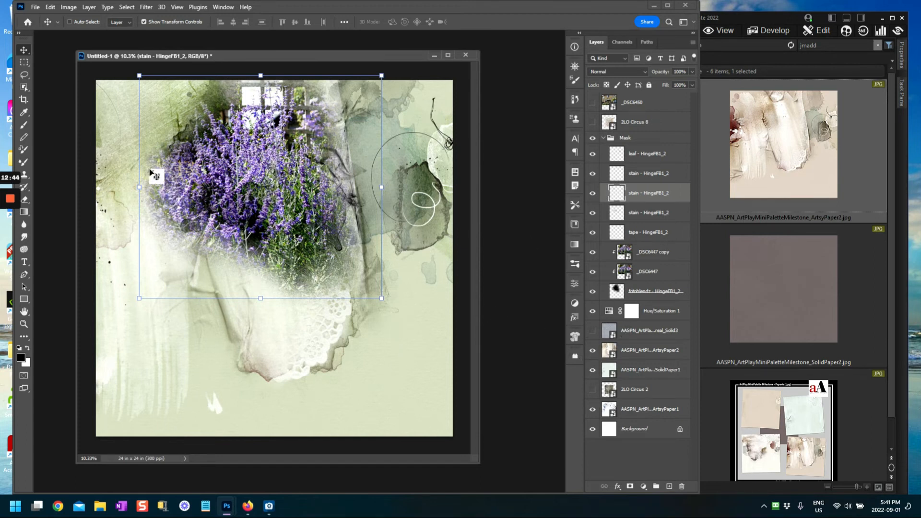
pyautogui.click(593, 331)
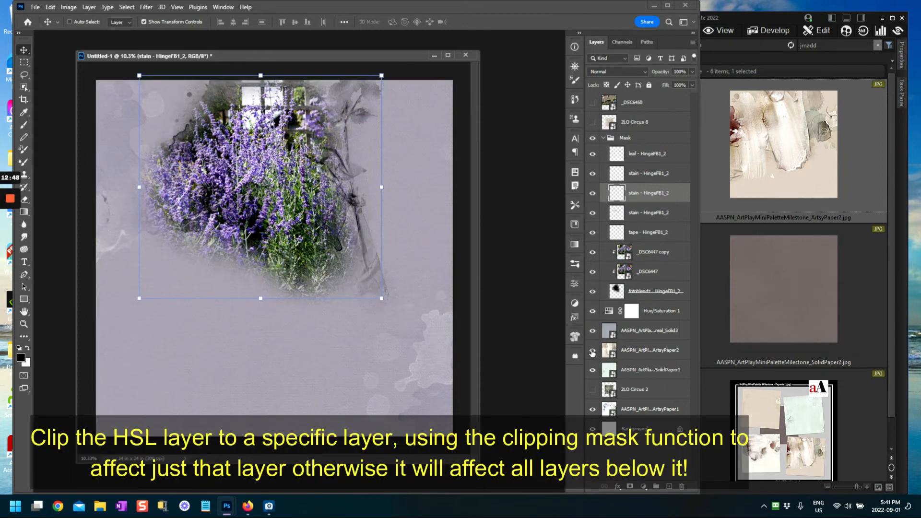
pyautogui.click(593, 350)
pyautogui.click(593, 351)
pyautogui.click(592, 330)
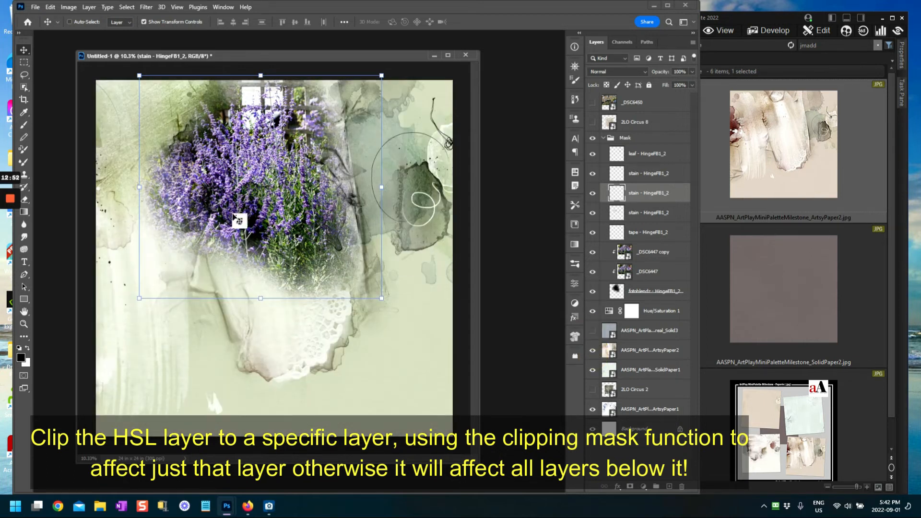
pyautogui.click(592, 330)
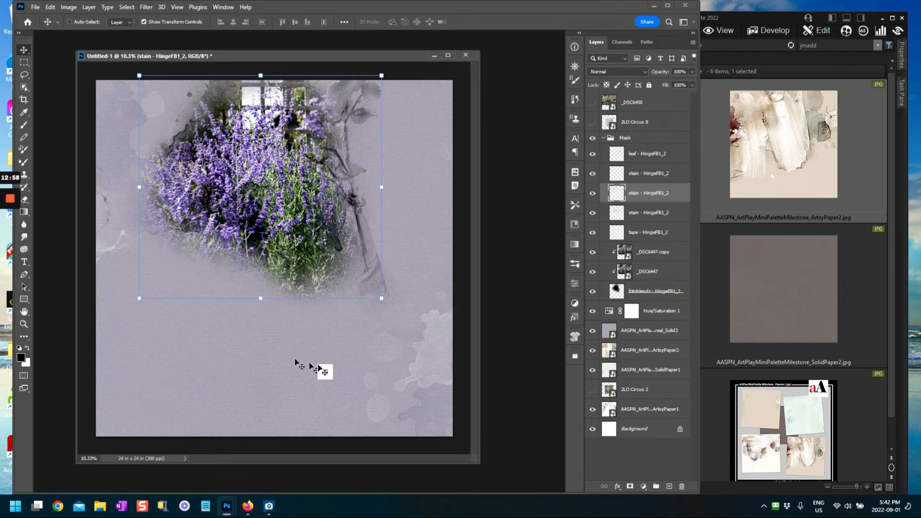
# Step: Nudge the tape - HingeFB1_2 layer slightly to the right
pyautogui.click(653, 216)
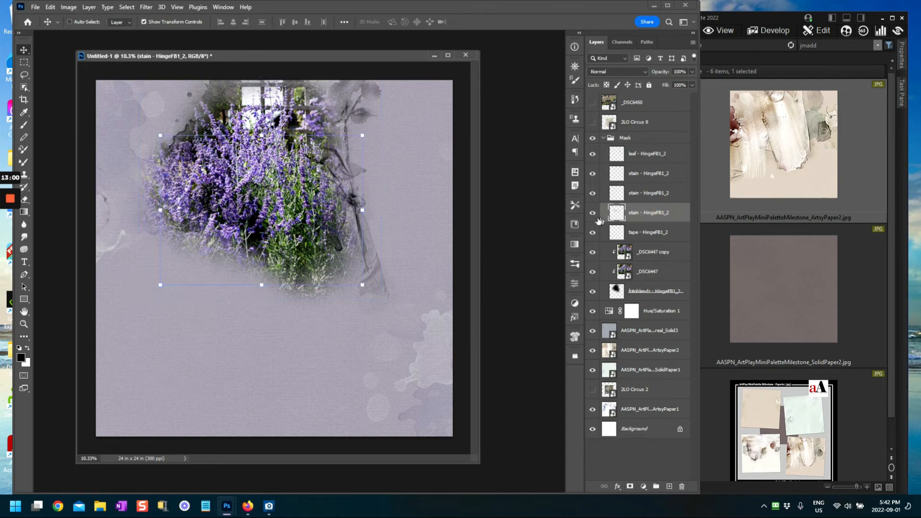
pyautogui.click(616, 239)
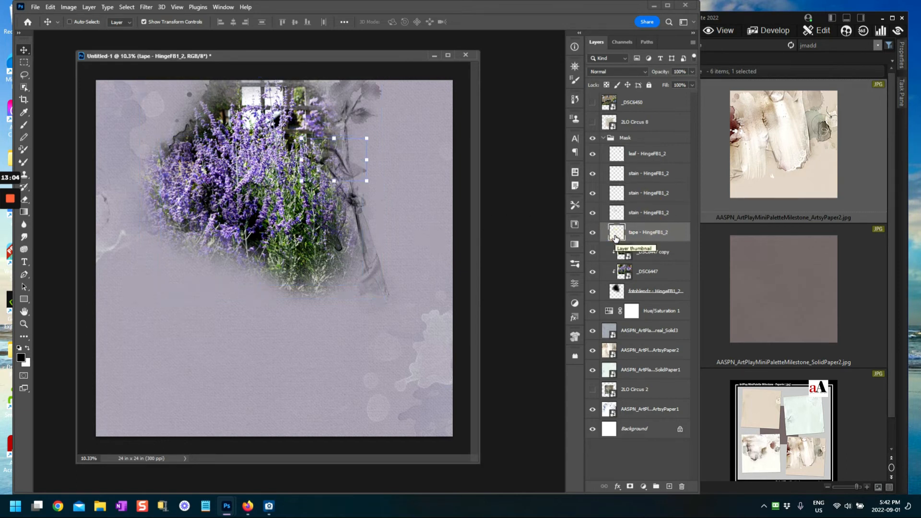
pyautogui.hotkey('ctrl', 't')
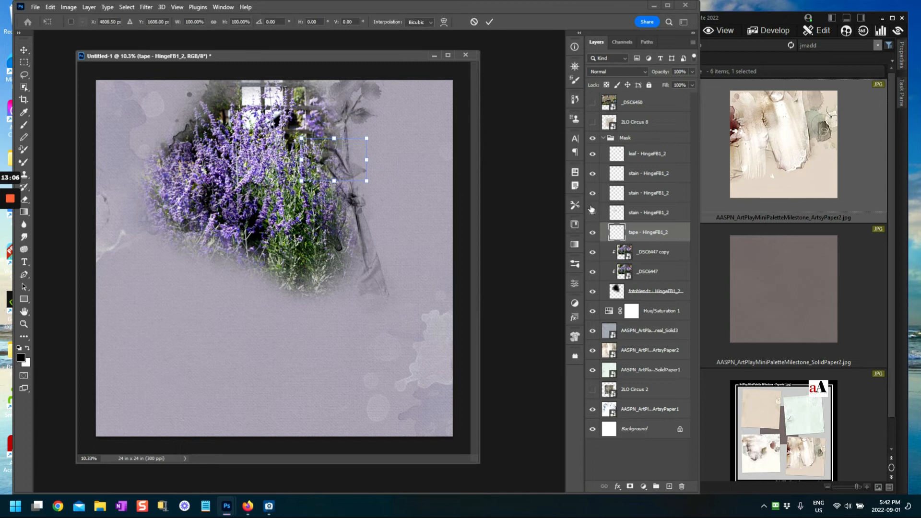
pyautogui.moveTo(343, 158); pyautogui.dragTo(366, 152)
pyautogui.click(490, 22)
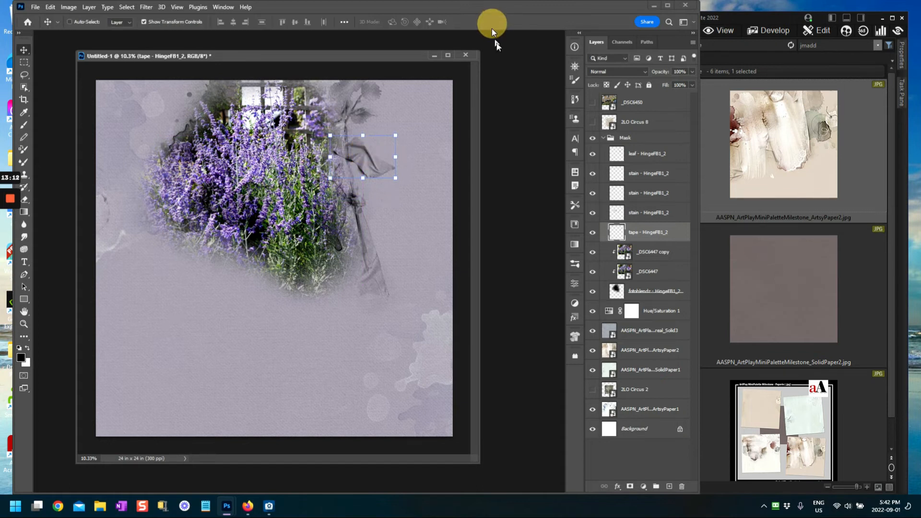
# Step: Drag the stain above the tape down to the page's left side, below the photo
pyautogui.click(616, 217)
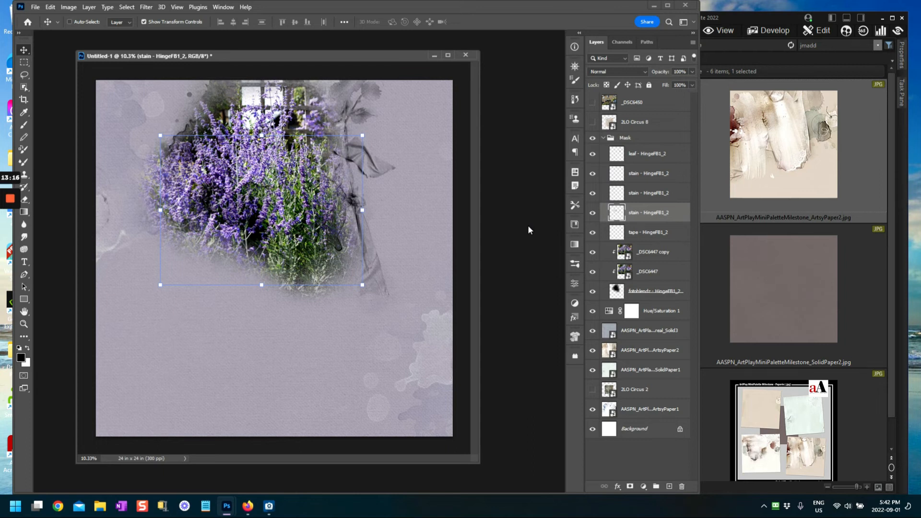
pyautogui.moveTo(323, 206)
pyautogui.mouseDown()
pyautogui.moveTo(338, 219)
pyautogui.moveTo(313, 242)
pyautogui.moveTo(281, 254)
pyautogui.moveTo(258, 240)
pyautogui.moveTo(256, 256)
pyautogui.moveTo(246, 251)
pyautogui.mouseUp()
pyautogui.click(650, 216)
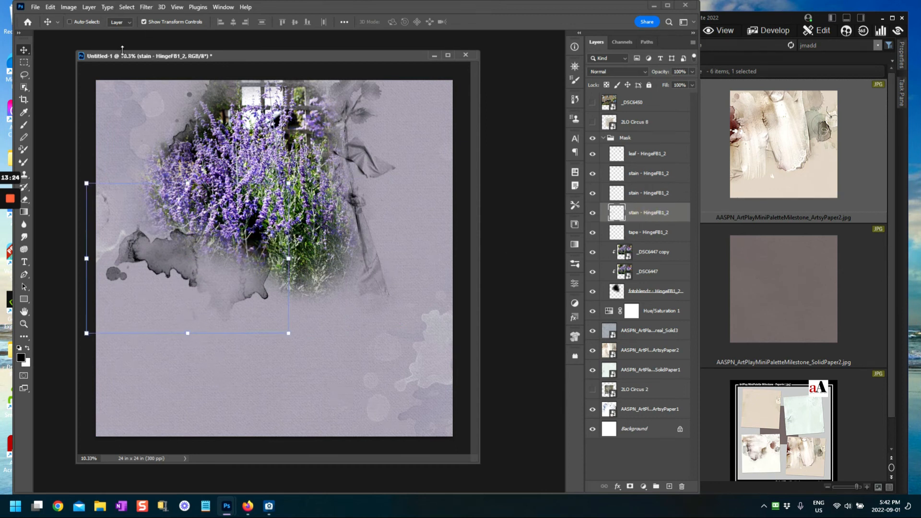
pyautogui.click(50, 8)
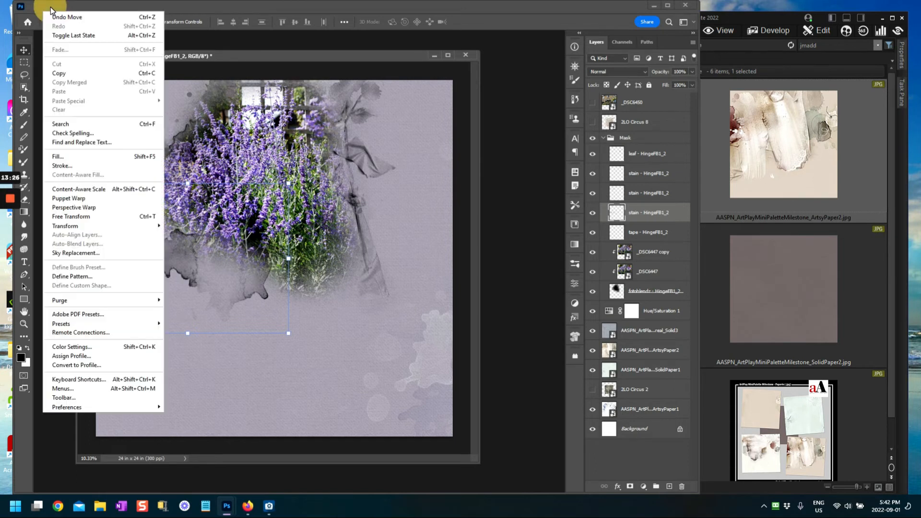
# Step: Fill the stain with deep olive green 516426, preserving its transparency
pyautogui.click(58, 156)
pyautogui.click(136, 76)
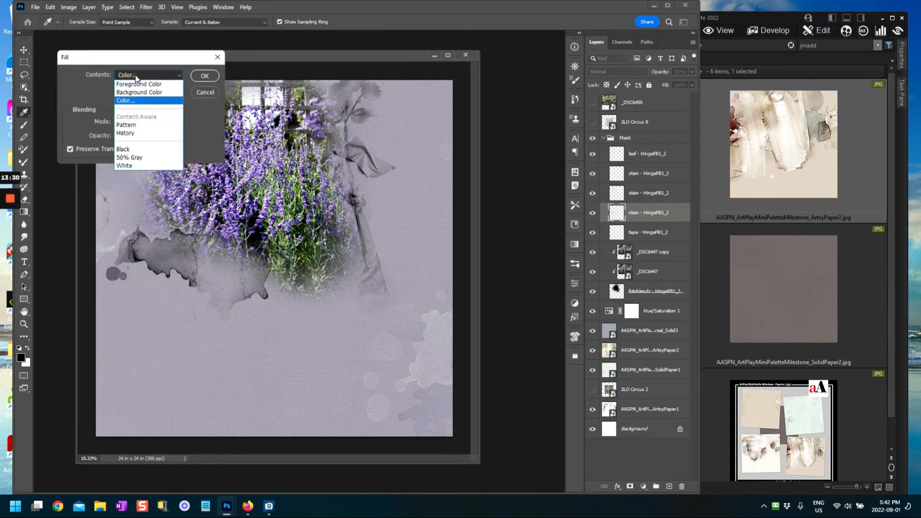
pyautogui.click(138, 102)
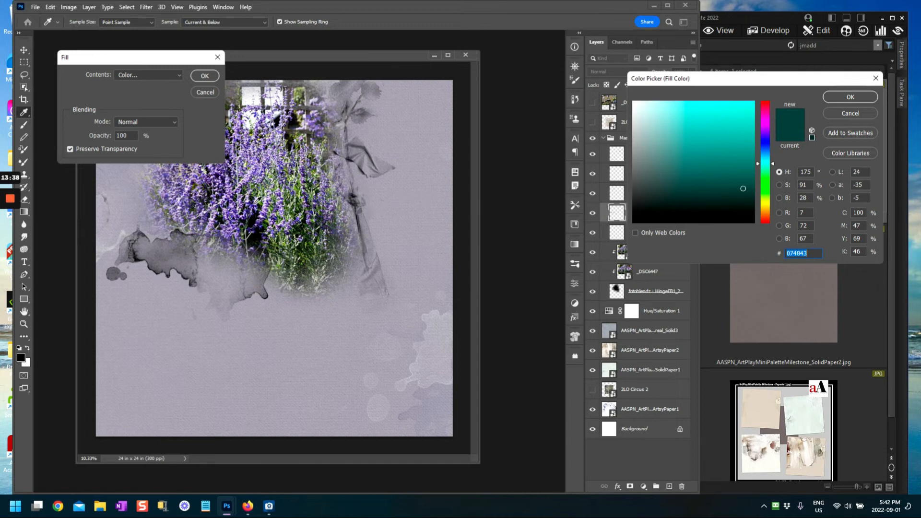
pyautogui.click(264, 210)
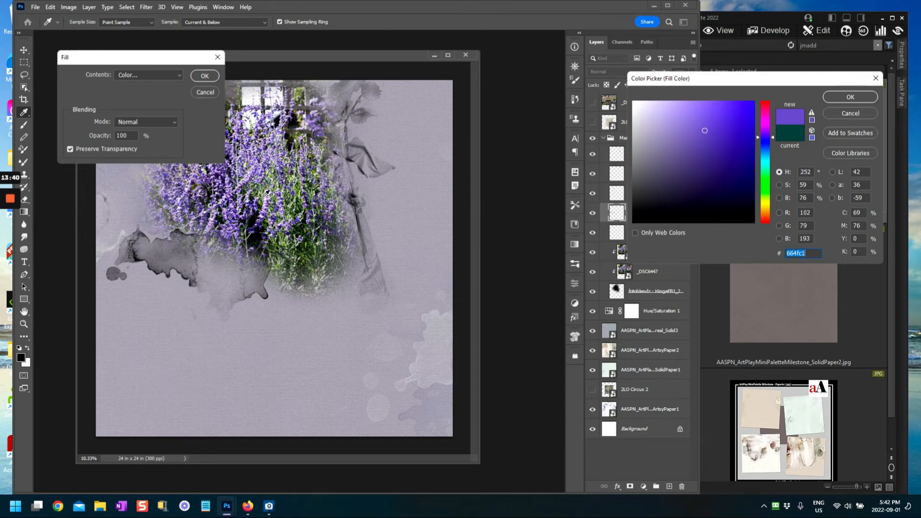
pyautogui.click(244, 186)
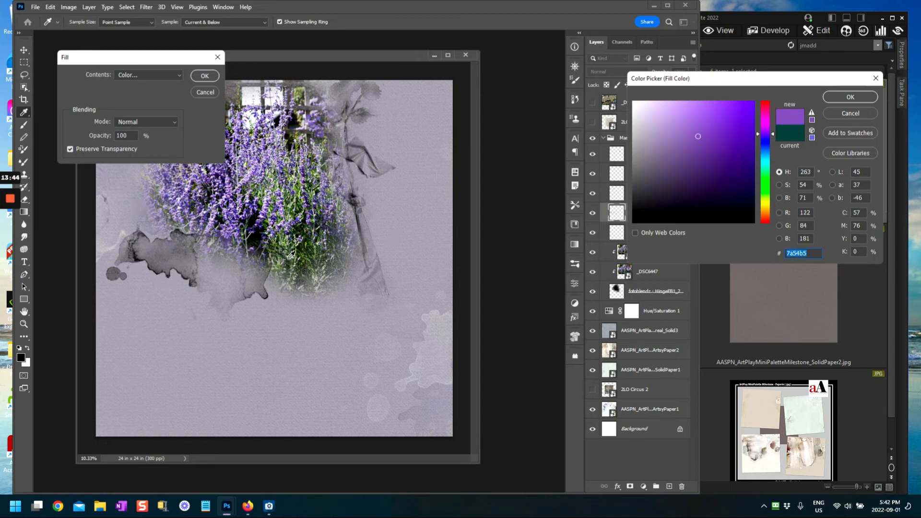
pyautogui.click(287, 253)
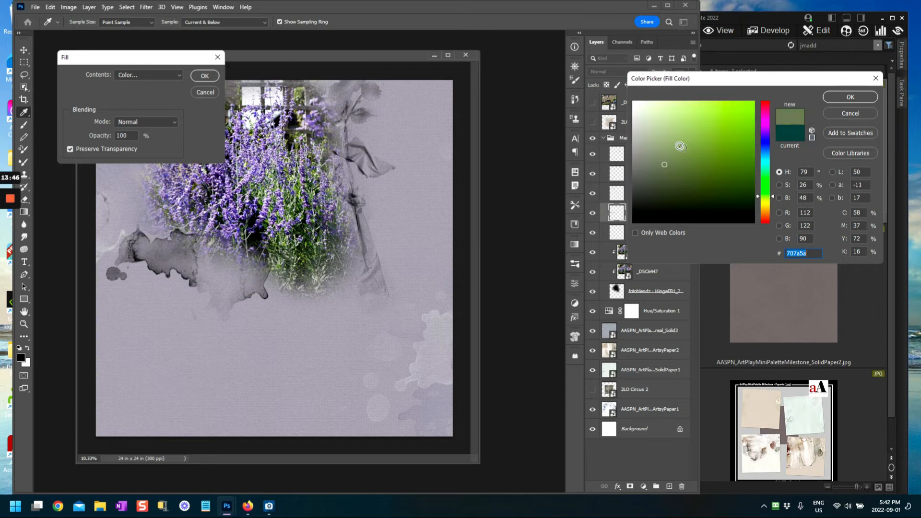
pyautogui.click(676, 141)
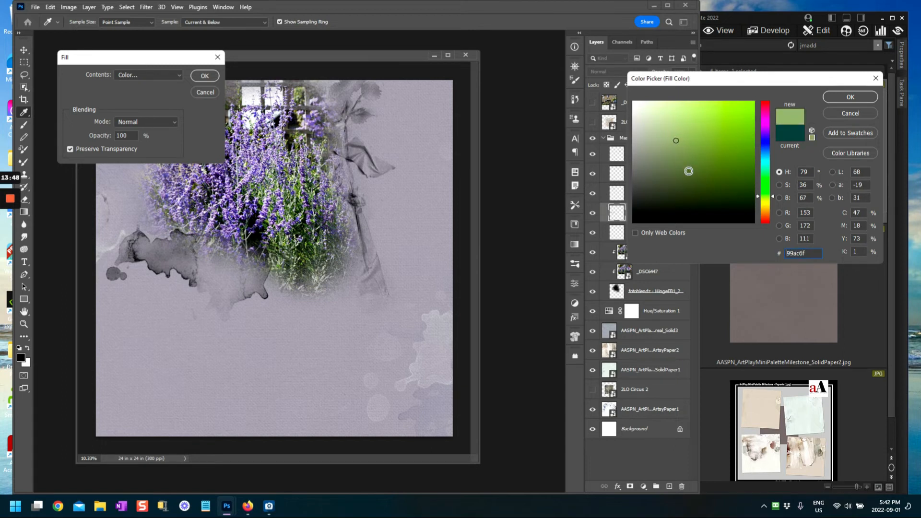
pyautogui.click(689, 172)
pyautogui.click(708, 176)
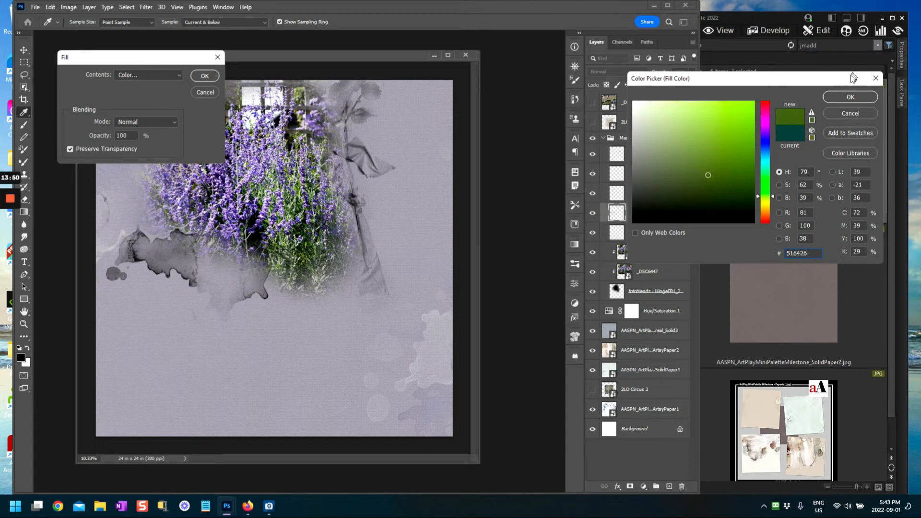
pyautogui.click(844, 97)
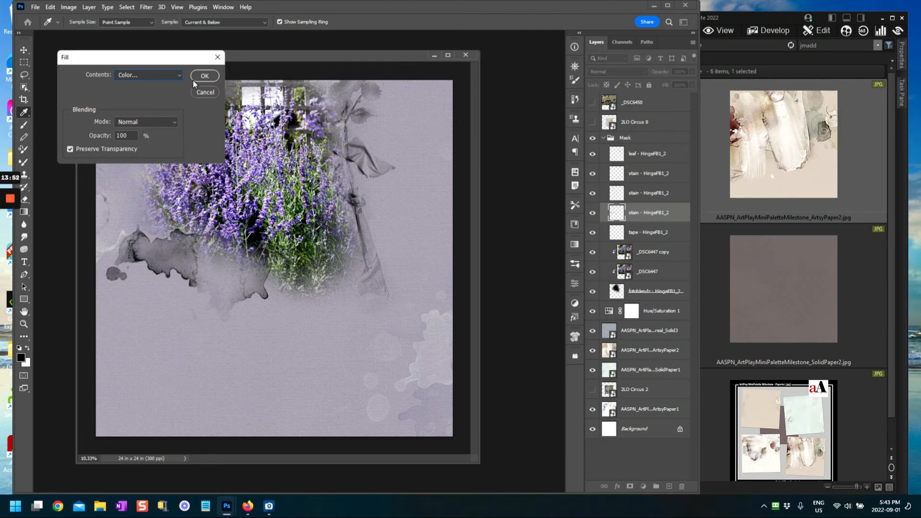
pyautogui.click(205, 77)
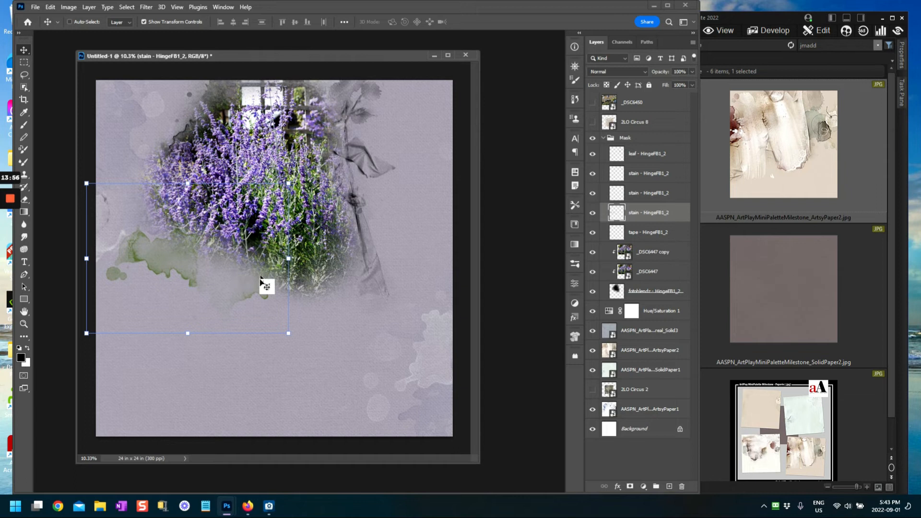
# Step: Narrow the green stain from its left side and set its blend mode to Vivid Light
pyautogui.moveTo(87, 259); pyautogui.dragTo(108, 259)
pyautogui.click(490, 21)
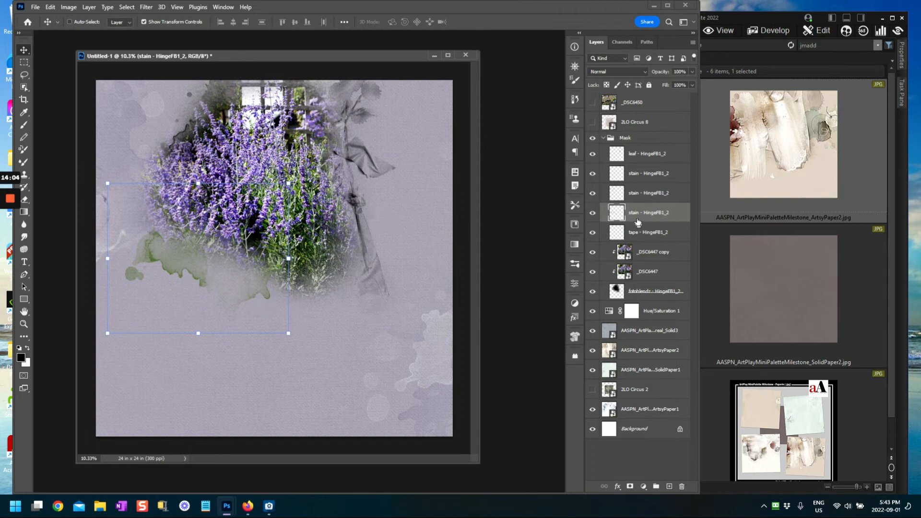
pyautogui.click(621, 73)
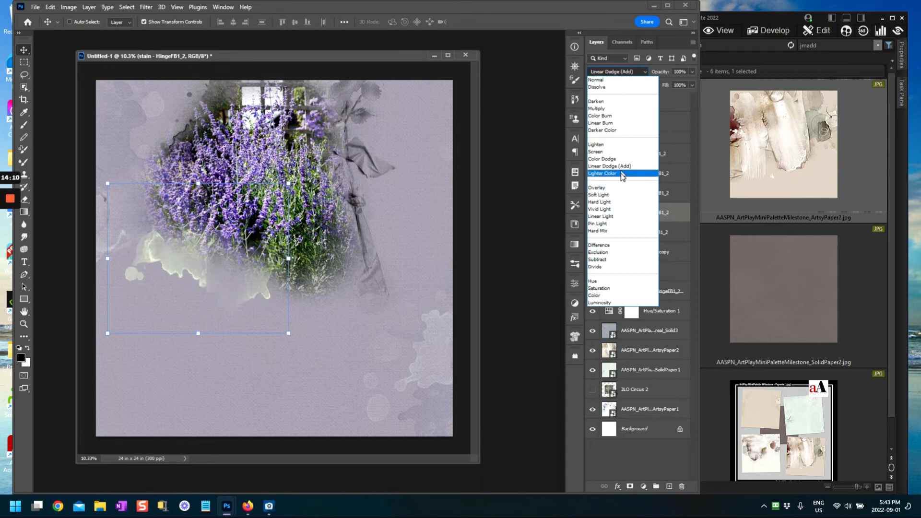
pyautogui.click(623, 209)
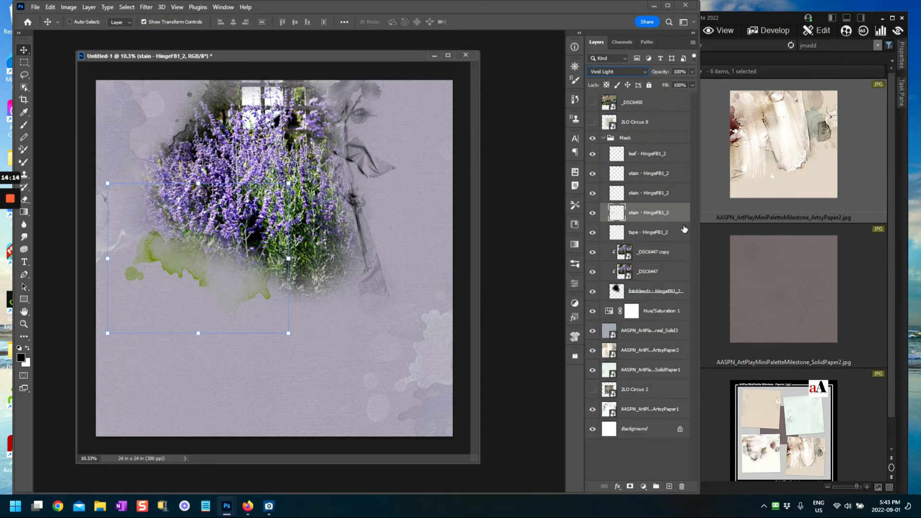
# Step: Select the next grey stain layer and move it up and left over the photo's top
pyautogui.click(652, 234)
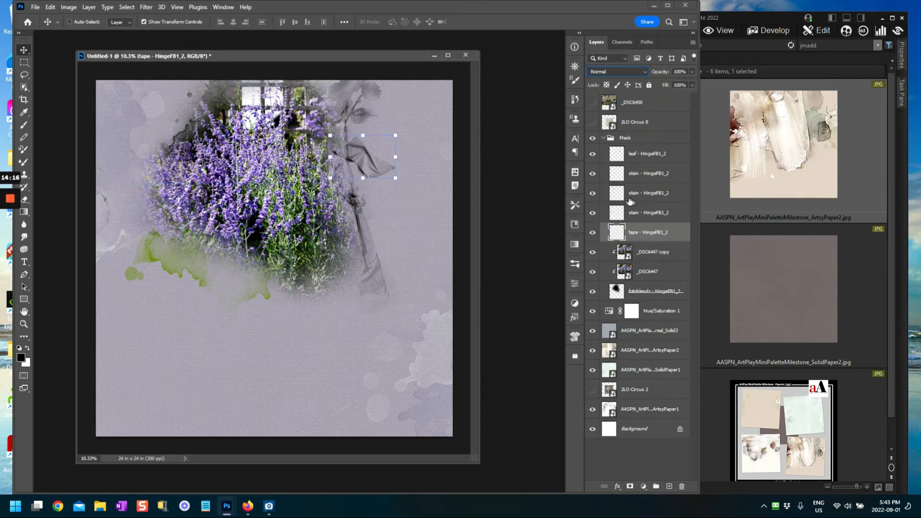
pyautogui.click(618, 197)
pyautogui.click(593, 193)
pyautogui.click(593, 194)
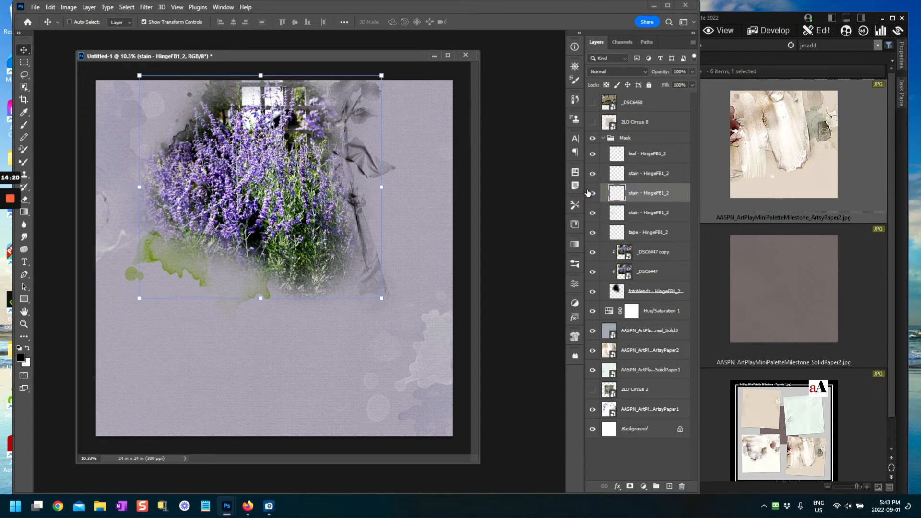
pyautogui.hotkey('ctrl', 't')
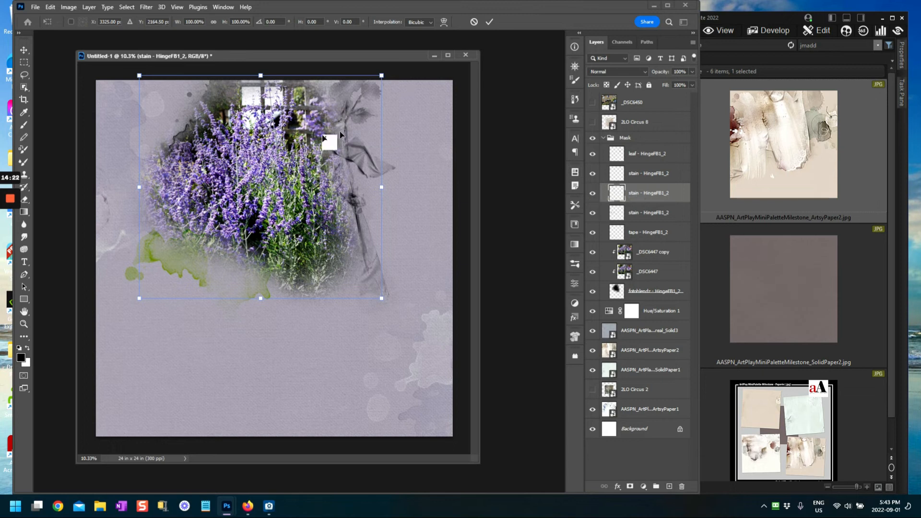
pyautogui.moveTo(183, 140); pyautogui.dragTo(262, 166)
pyautogui.click(489, 21)
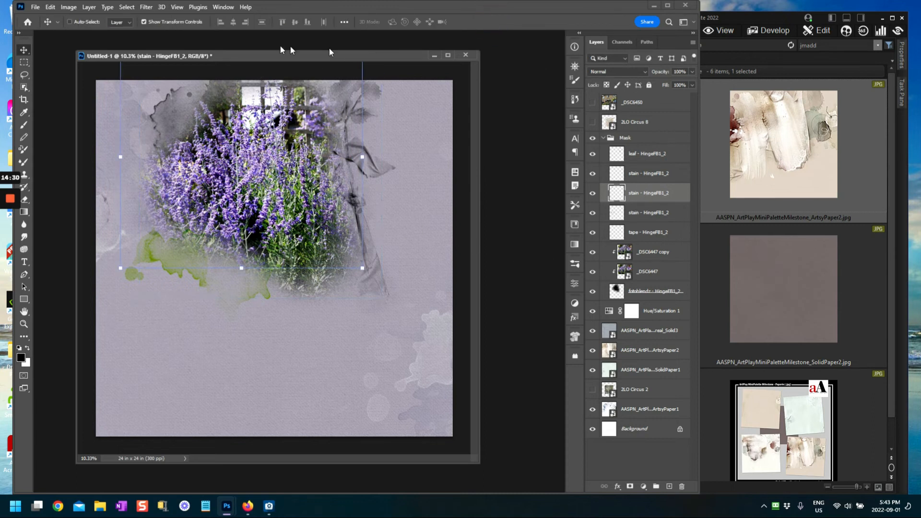
pyautogui.click(50, 7)
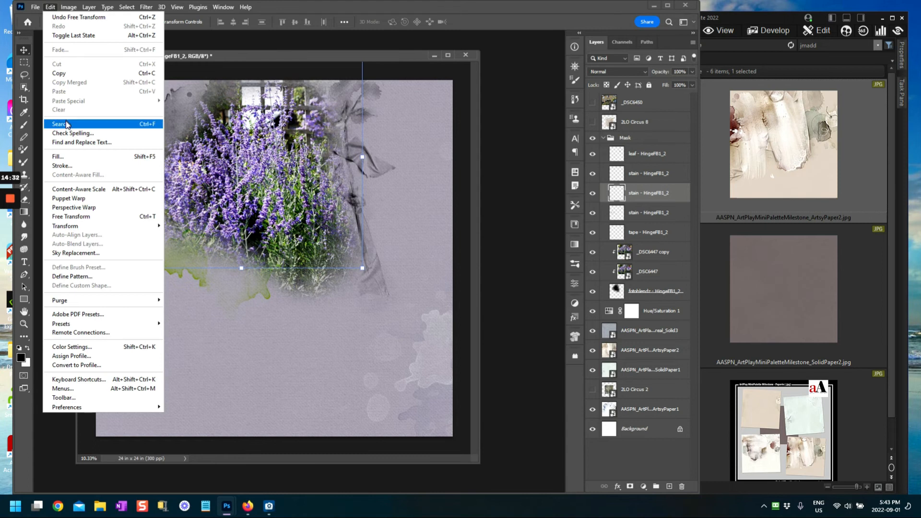
# Step: Fill the stain with a deep, saturated purple sampled from the lavender photo
pyautogui.click(58, 156)
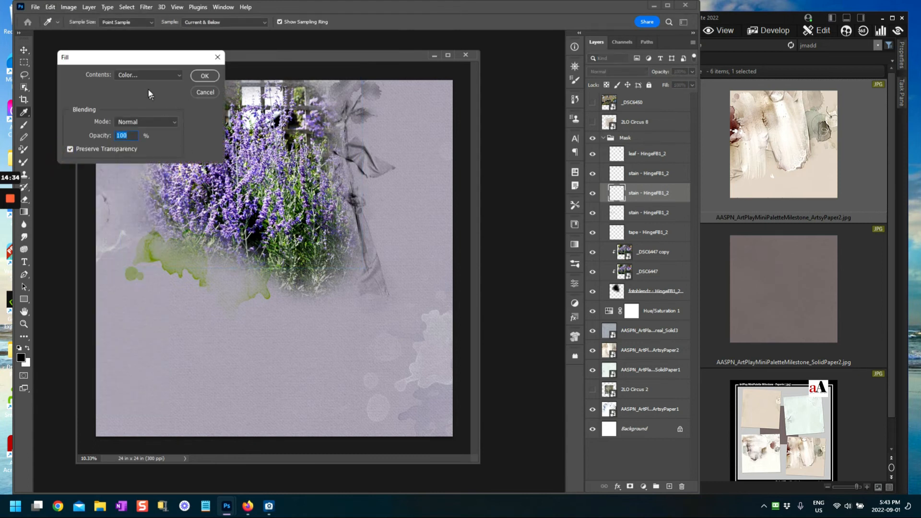
pyautogui.click(152, 74)
pyautogui.click(136, 101)
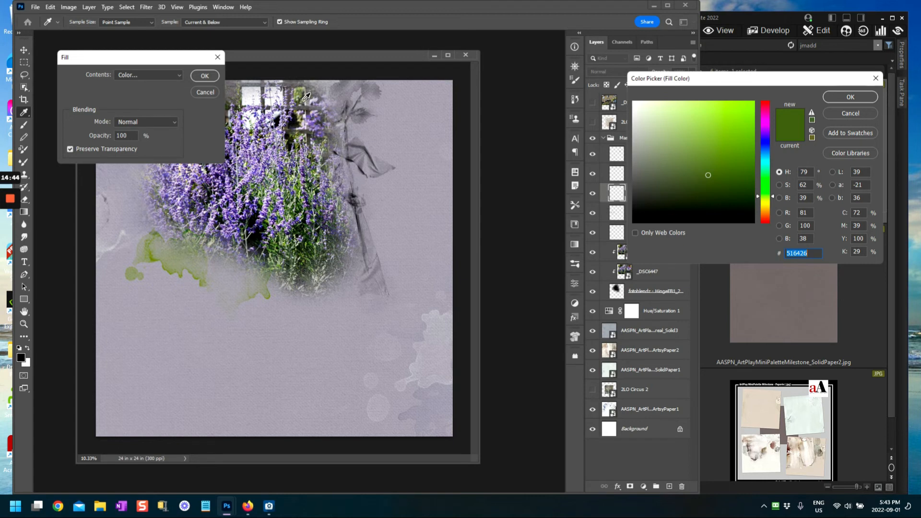
pyautogui.click(315, 123)
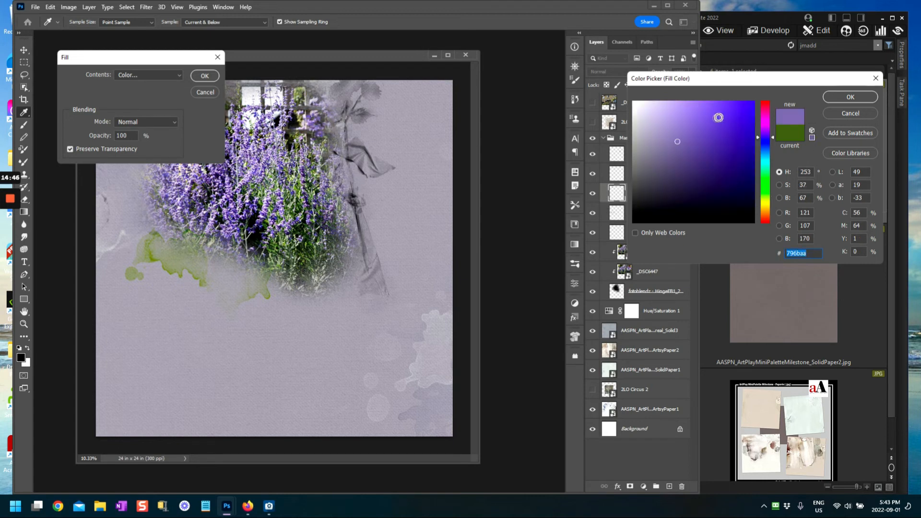
pyautogui.moveTo(772, 137)
pyautogui.mouseDown()
pyautogui.moveTo(771, 149)
pyautogui.moveTo(771, 131)
pyautogui.mouseUp()
pyautogui.click(714, 147)
pyautogui.click(847, 95)
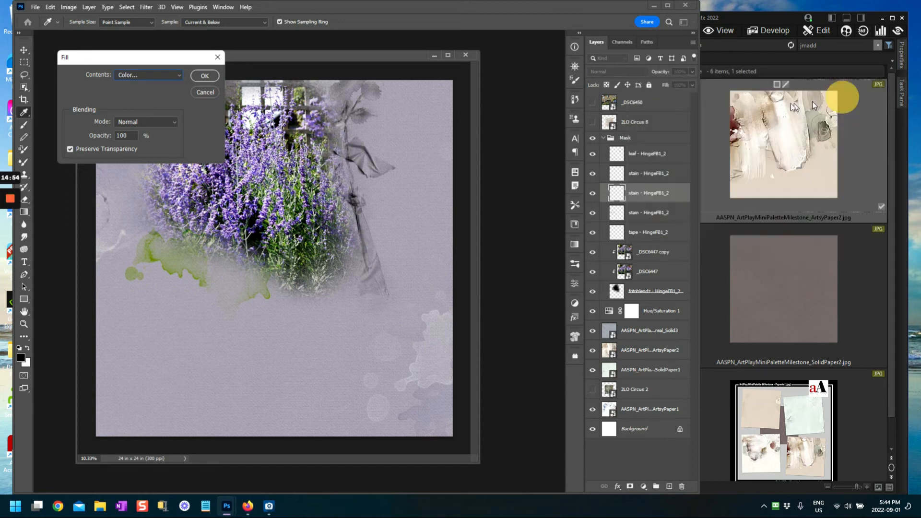
pyautogui.click(202, 77)
pyautogui.press('v')
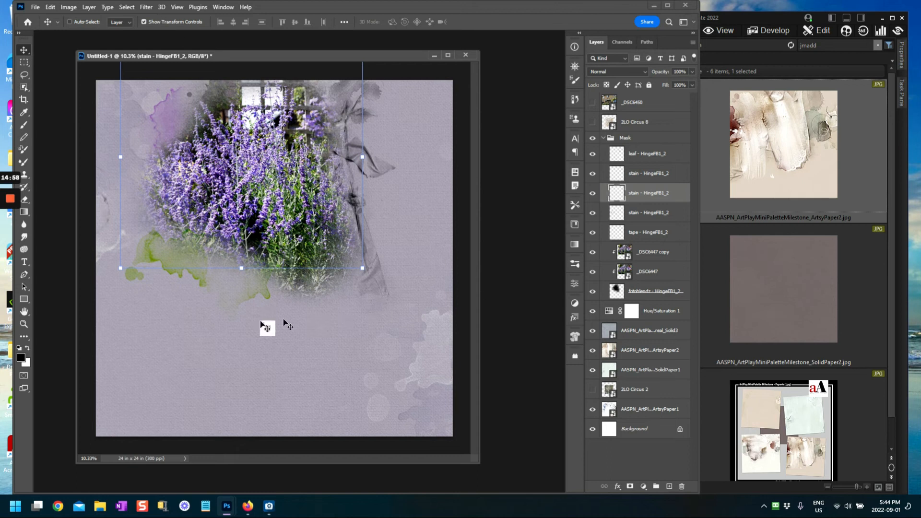
# Step: Select the top stain layer and move it toward the photo's upper right
pyautogui.click(649, 175)
pyautogui.click(593, 174)
pyautogui.click(593, 174)
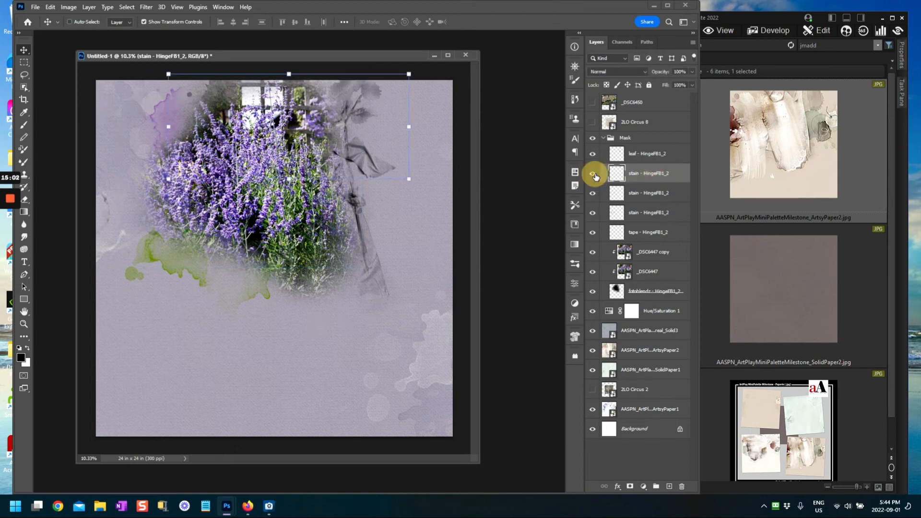
pyautogui.moveTo(255, 127); pyautogui.dragTo(281, 131)
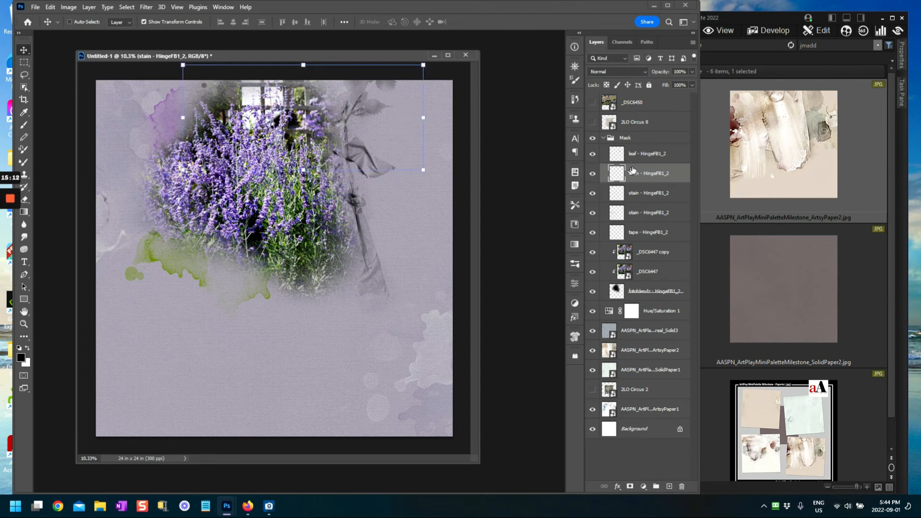
pyautogui.click(618, 179)
# Step: Fill the stain with a bright olive green sampled from the page's green splotch
pyautogui.click(50, 6)
pyautogui.click(58, 157)
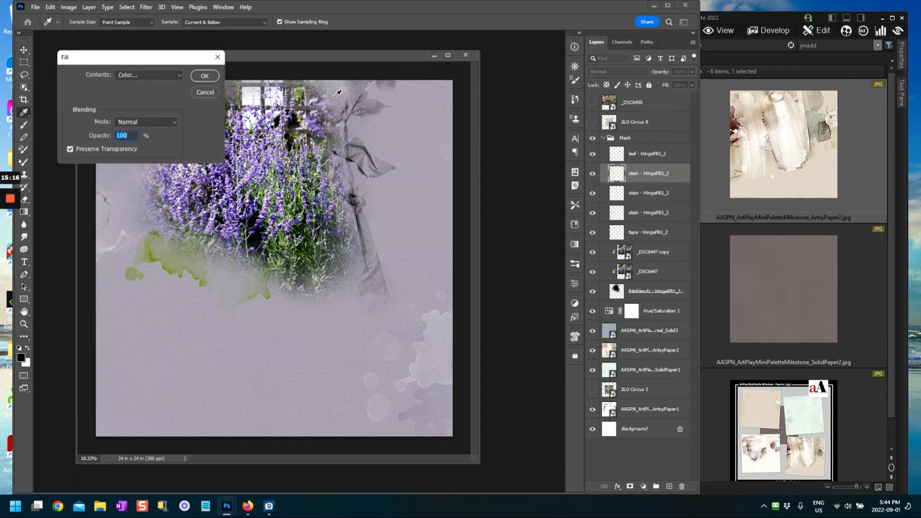
pyautogui.click(138, 75)
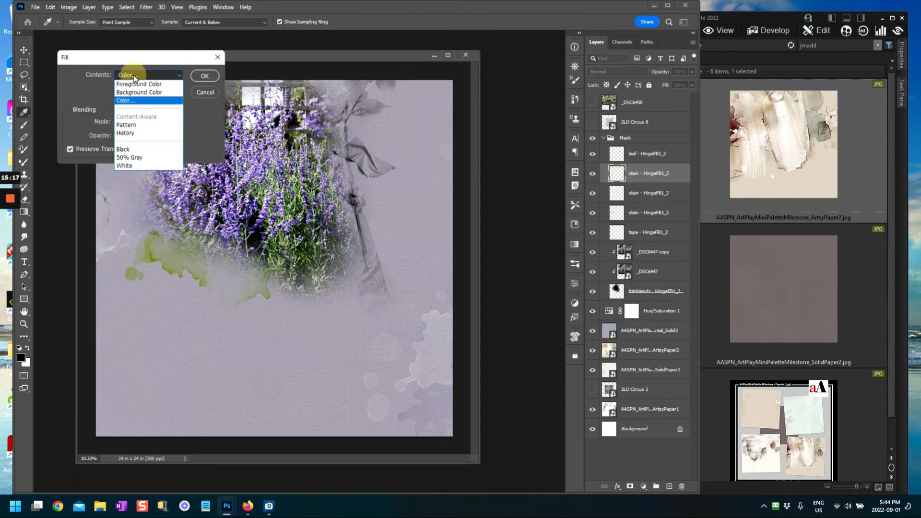
pyautogui.click(131, 100)
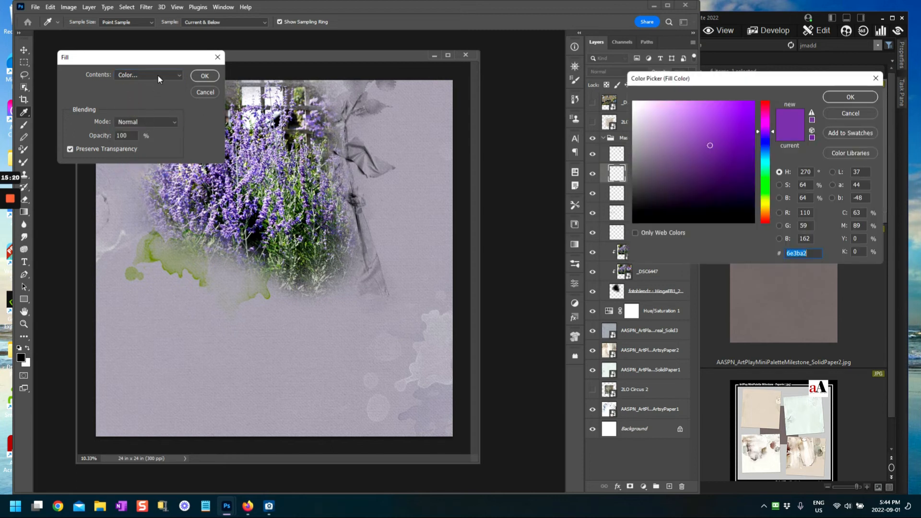
pyautogui.click(766, 185)
pyautogui.click(765, 172)
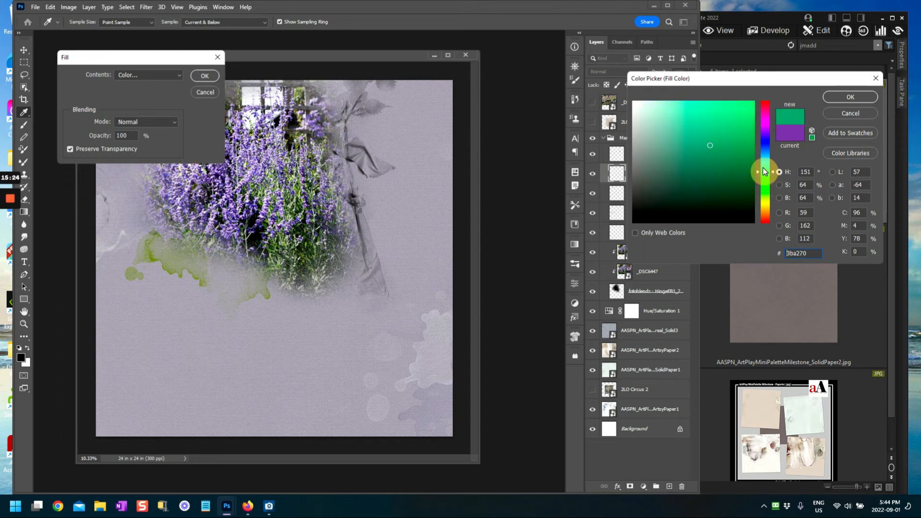
pyautogui.click(712, 148)
pyautogui.click(718, 172)
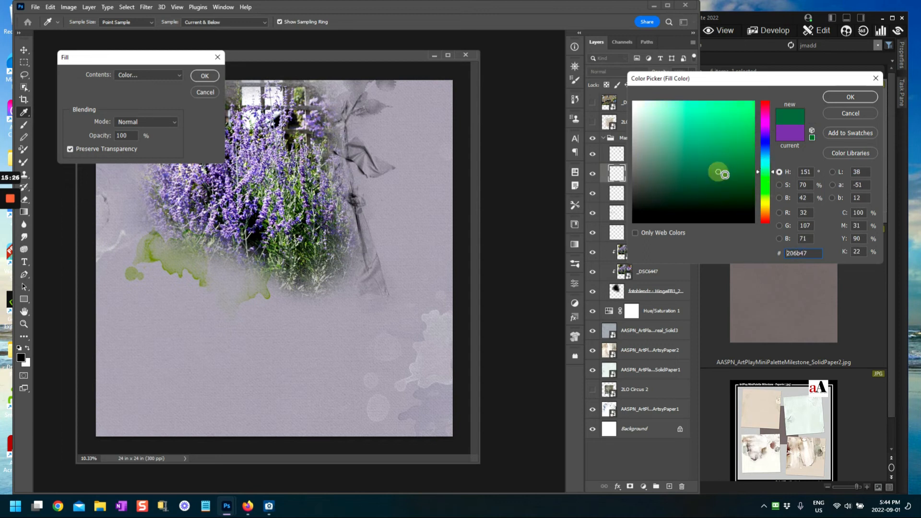
pyautogui.click(154, 250)
pyautogui.click(738, 152)
pyautogui.click(851, 96)
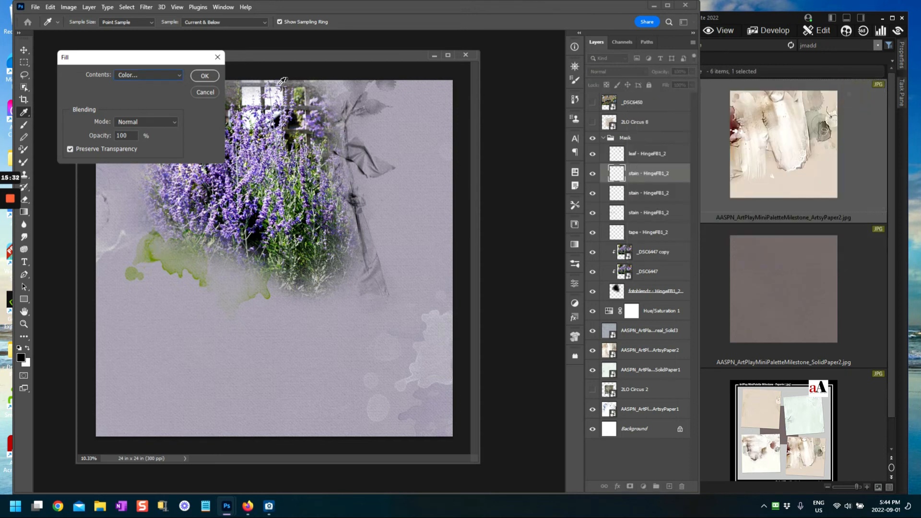
pyautogui.click(205, 76)
pyautogui.press('v')
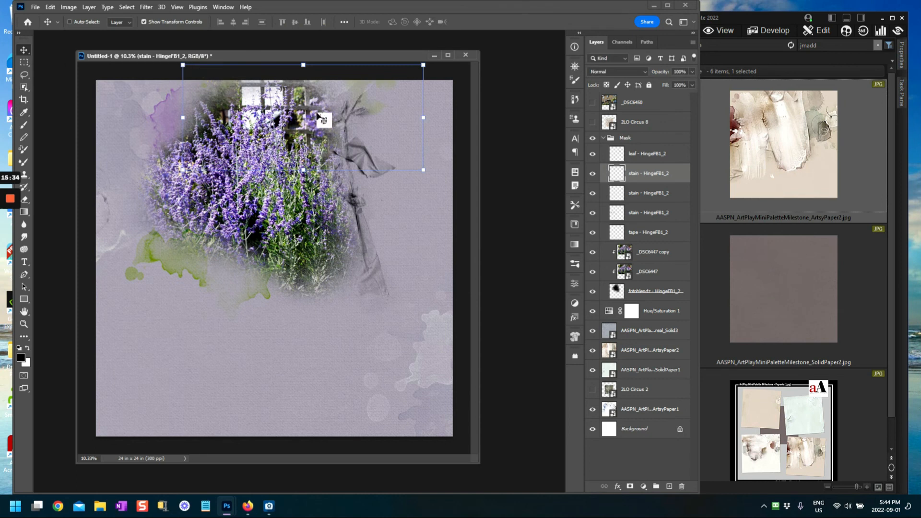
# Step: Nudge the green stain slightly and duplicate its layer
pyautogui.moveTo(371, 120); pyautogui.dragTo(375, 121)
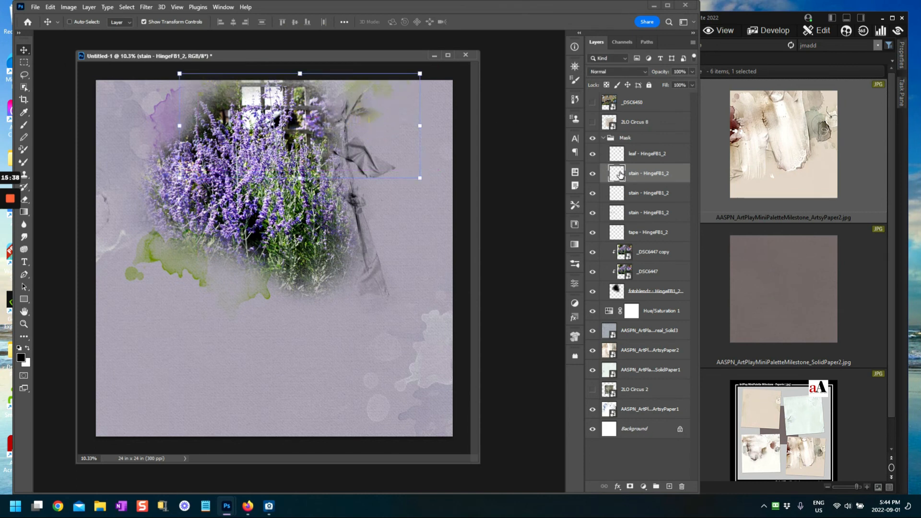
pyautogui.hotkey('ctrl', 'j')
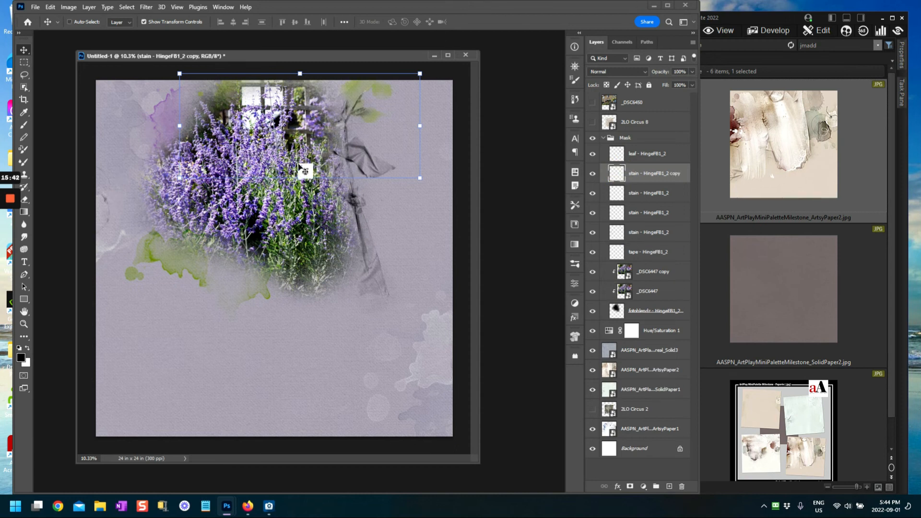
pyautogui.click(520, 303)
pyautogui.click(657, 470)
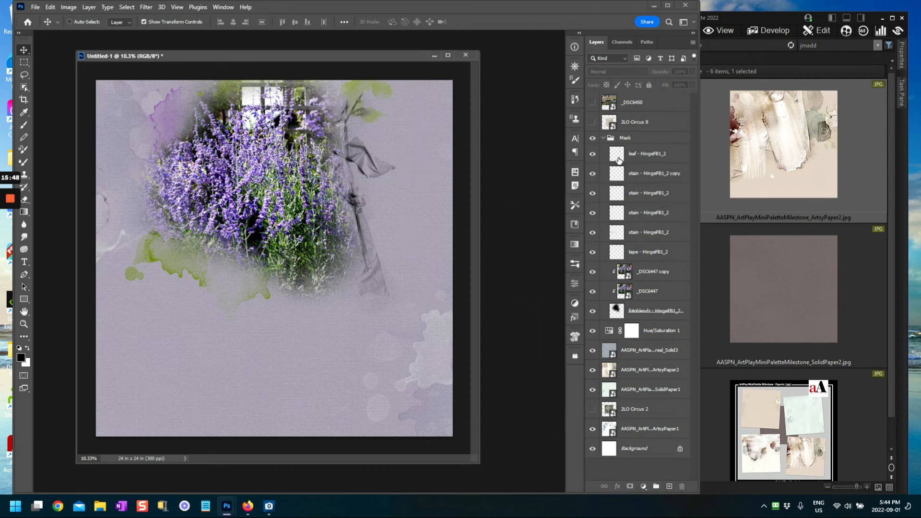
# Step: Select the leaf layer and toggle its visibility to compare its effect
pyautogui.click(656, 181)
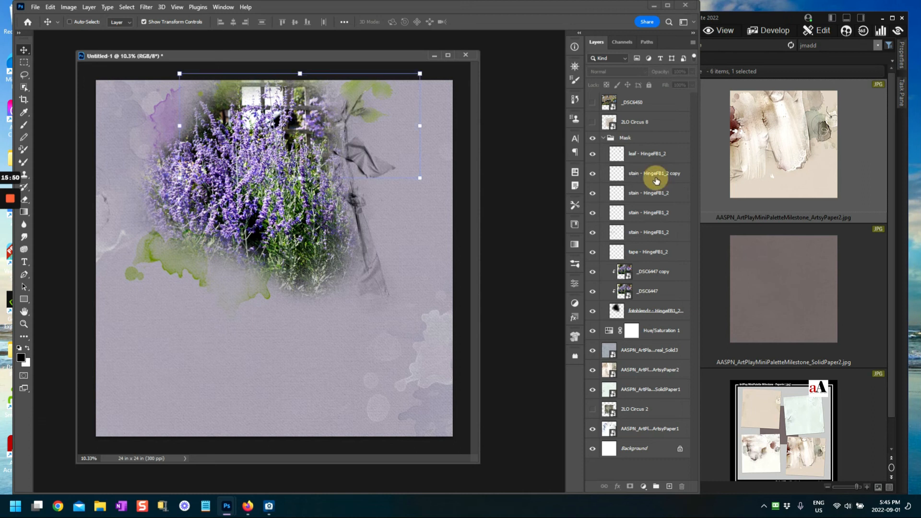
pyautogui.click(618, 160)
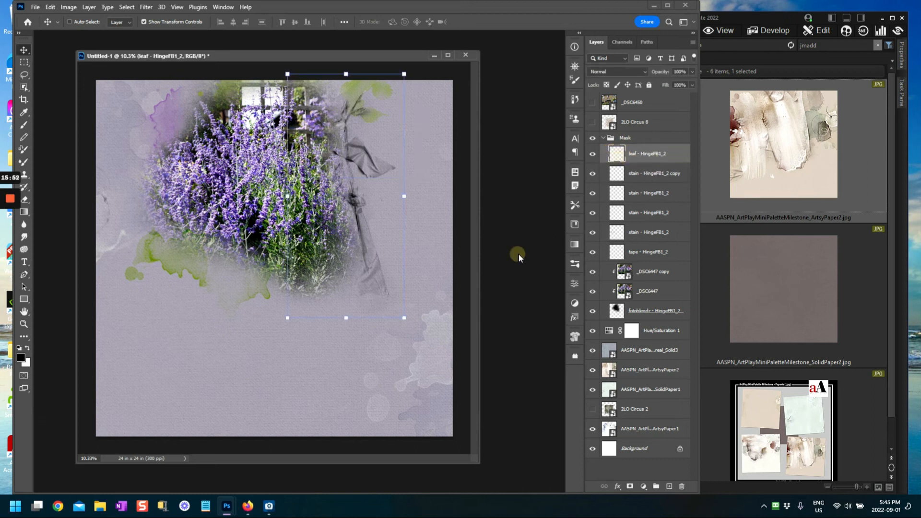
pyautogui.click(616, 157)
pyautogui.click(593, 155)
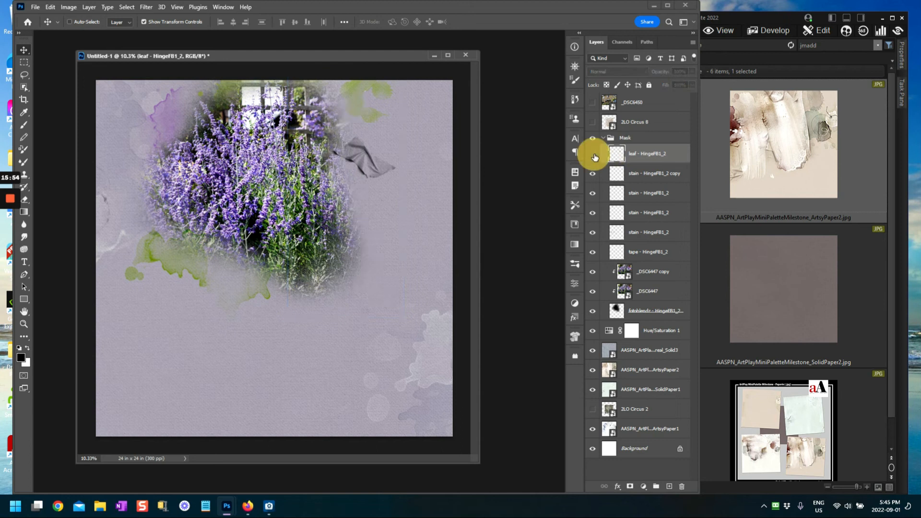
pyautogui.click(593, 155)
pyautogui.click(594, 155)
pyautogui.click(594, 155)
pyautogui.click(619, 158)
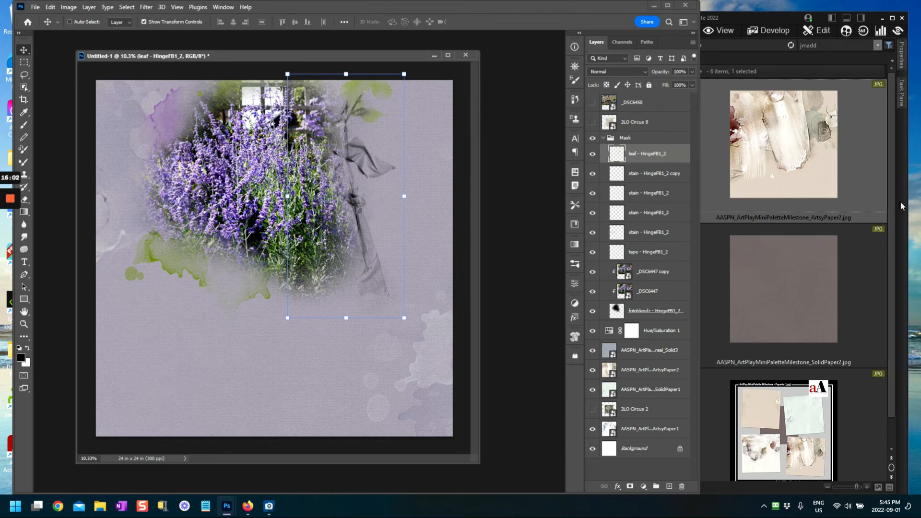
# Step: Minimize the ACDSee photo browser and widen the Photoshop window
pyautogui.click(883, 19)
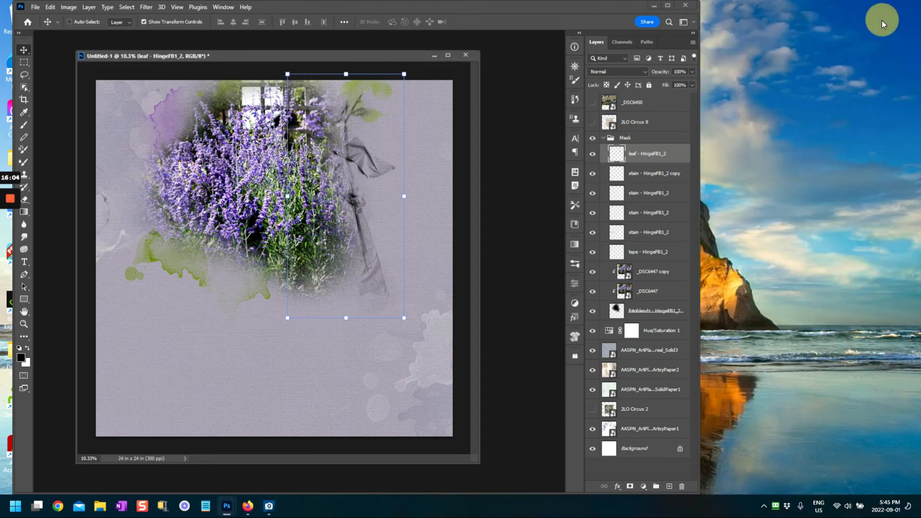
pyautogui.click(698, 101)
pyautogui.moveTo(698, 101); pyautogui.dragTo(856, 96)
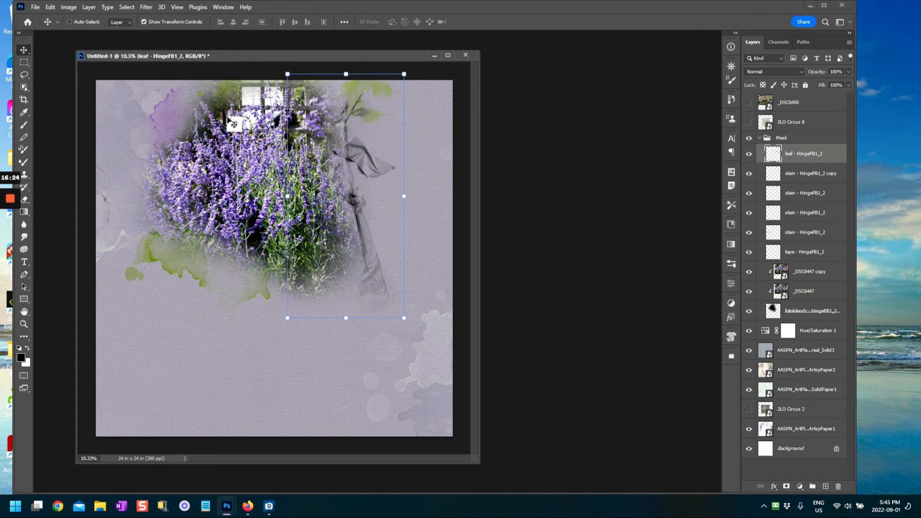
# Step: Fill the leaf layer with dark olive green, hex 46440c
pyautogui.click(50, 7)
pyautogui.click(55, 155)
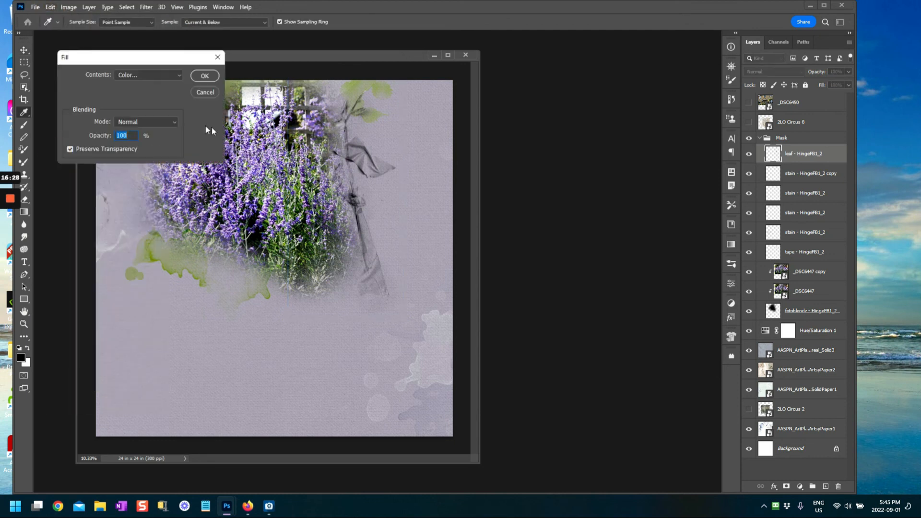
pyautogui.click(135, 77)
pyautogui.click(140, 96)
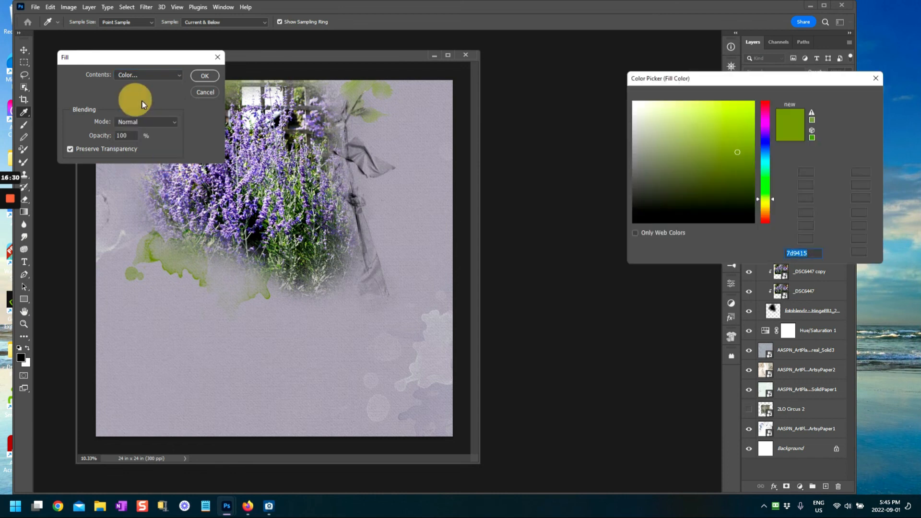
pyautogui.click(697, 159)
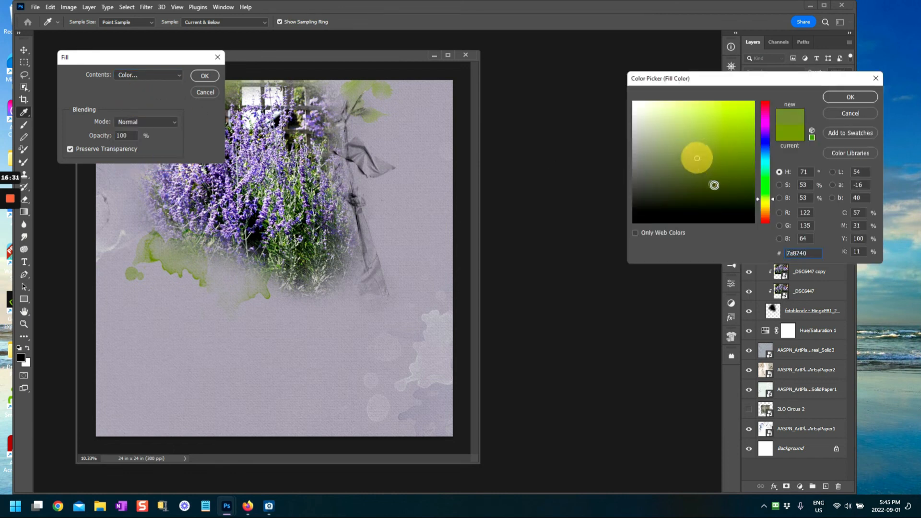
pyautogui.click(766, 200)
pyautogui.moveTo(766, 201); pyautogui.dragTo(766, 204)
pyautogui.click(723, 152)
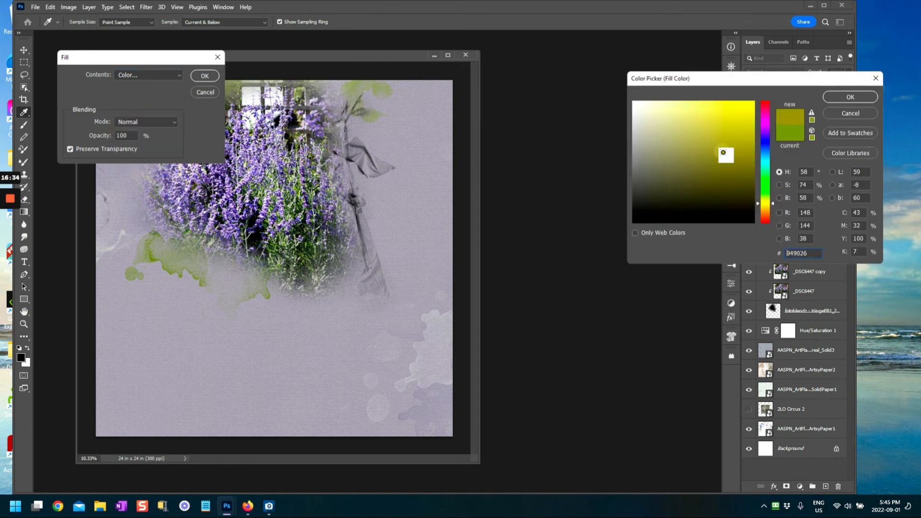
pyautogui.click(729, 187)
pyautogui.click(745, 185)
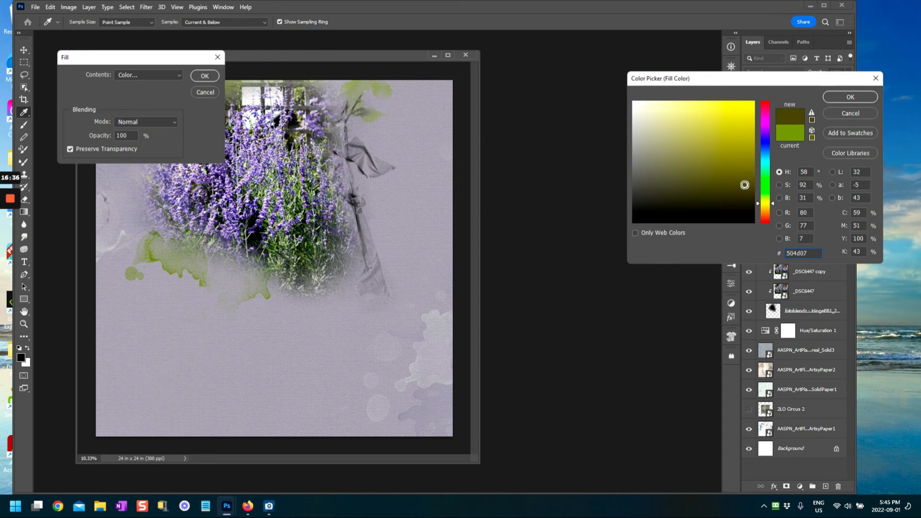
pyautogui.click(735, 189)
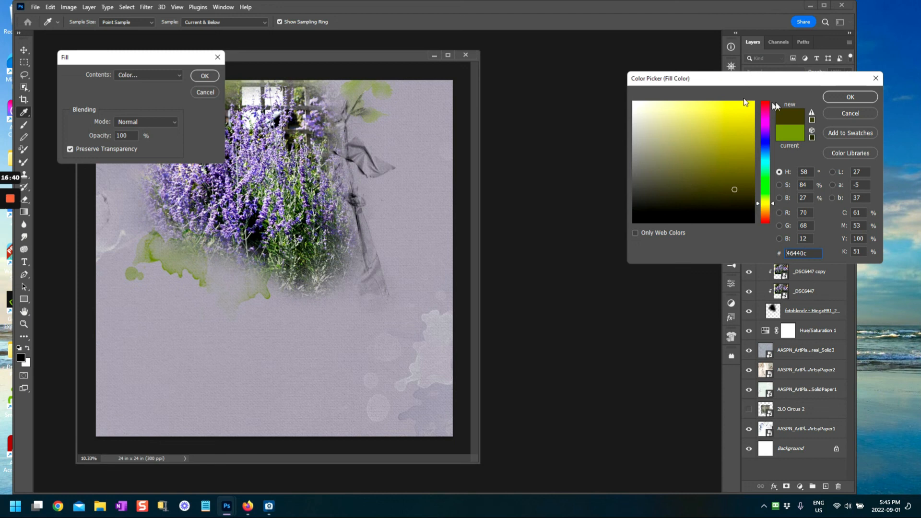
pyautogui.click(834, 98)
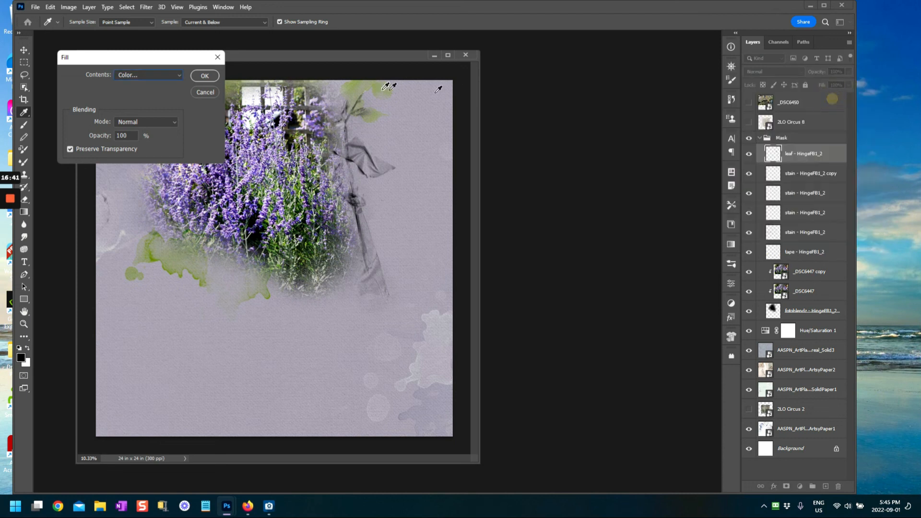
pyautogui.click(205, 76)
pyautogui.press('v')
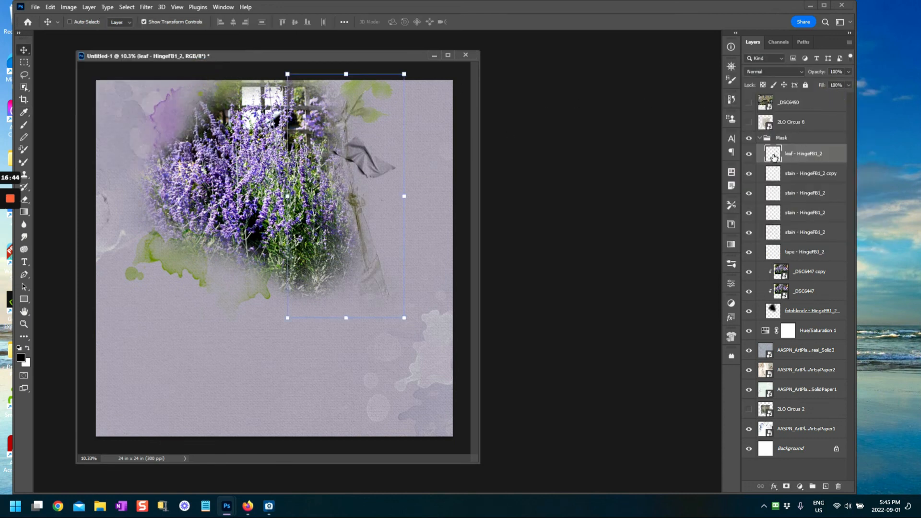
# Step: Set the leaf layer's blend mode to Linear Light and duplicate it with Ctrl+J
pyautogui.click(782, 71)
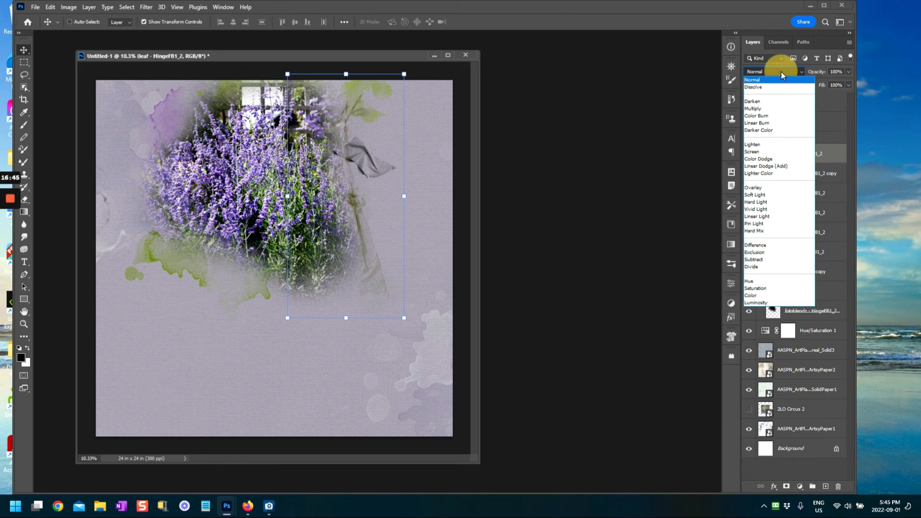
pyautogui.click(762, 217)
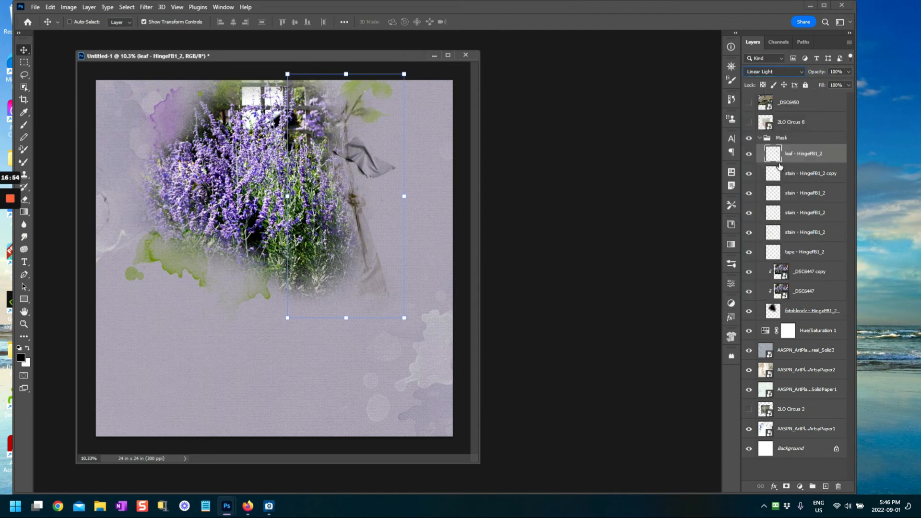
pyautogui.hotkey('ctrl', 'j')
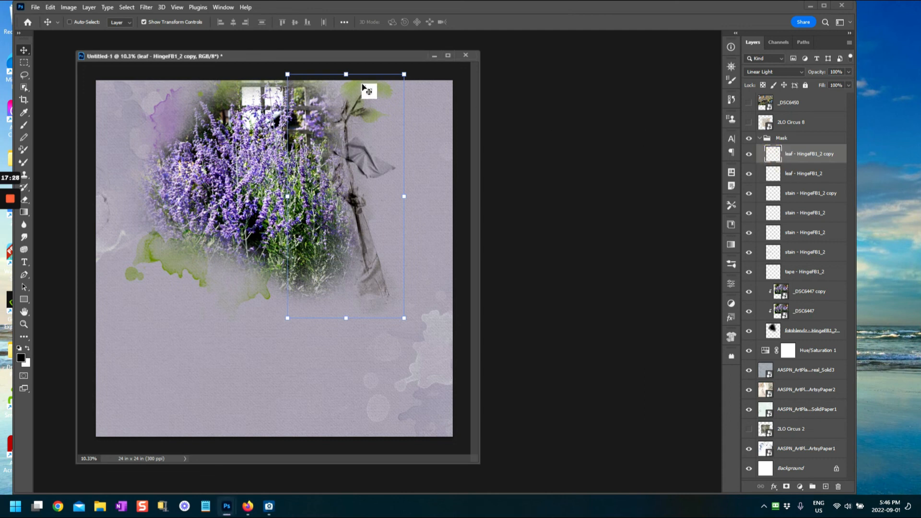
# Step: Stretch the leaf copy up to the page's top edge and dock the document window
pyautogui.moveTo(347, 75); pyautogui.dragTo(348, 81)
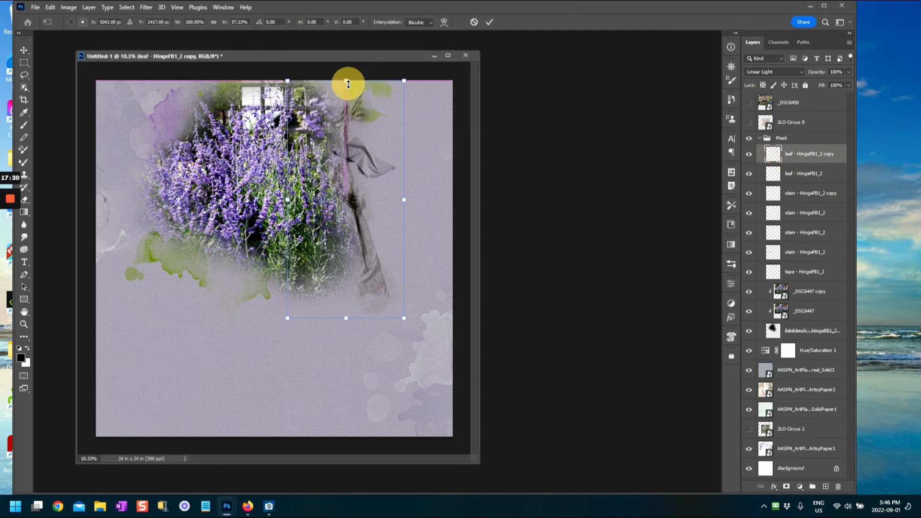
pyautogui.click(490, 21)
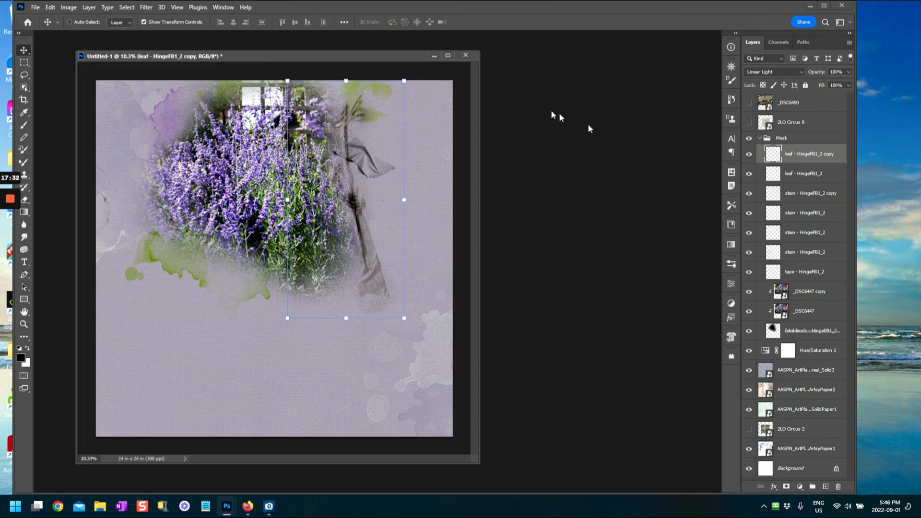
pyautogui.moveTo(347, 78); pyautogui.dragTo(346, 76)
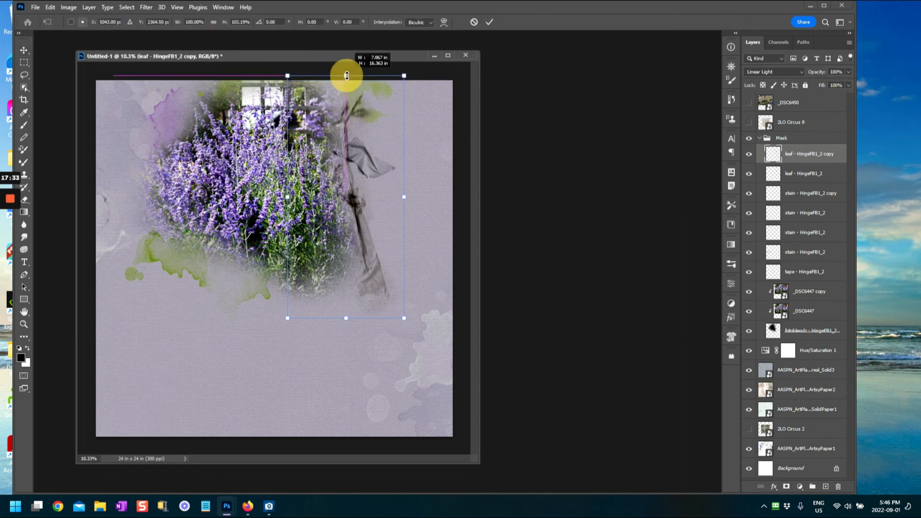
pyautogui.click(489, 22)
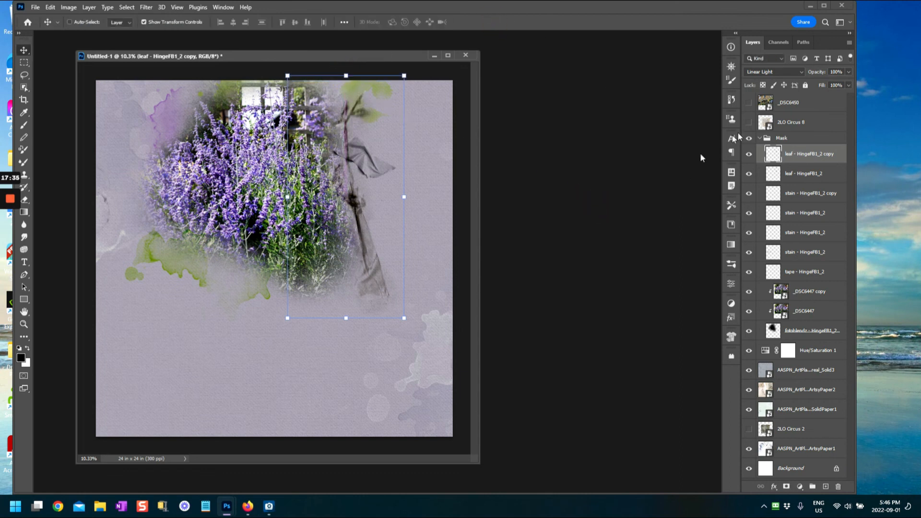
pyautogui.click(346, 385)
pyautogui.moveTo(288, 59); pyautogui.dragTo(215, 31)
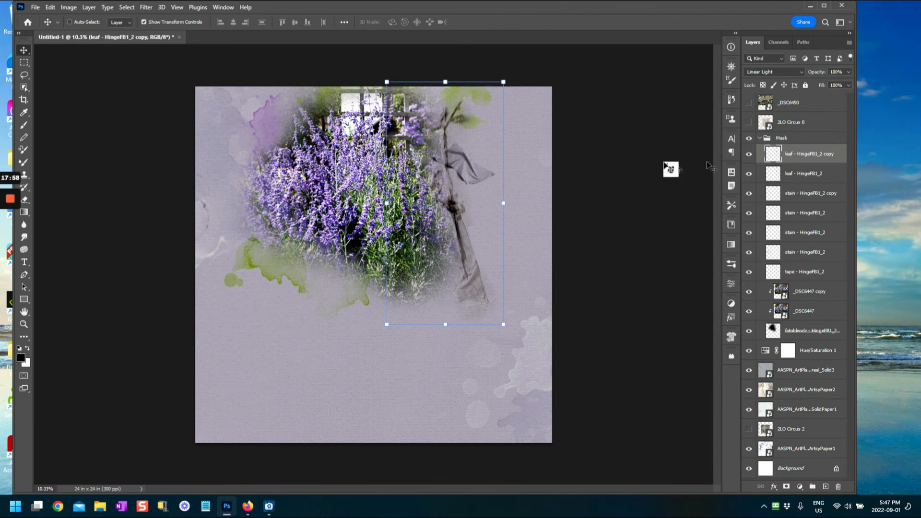